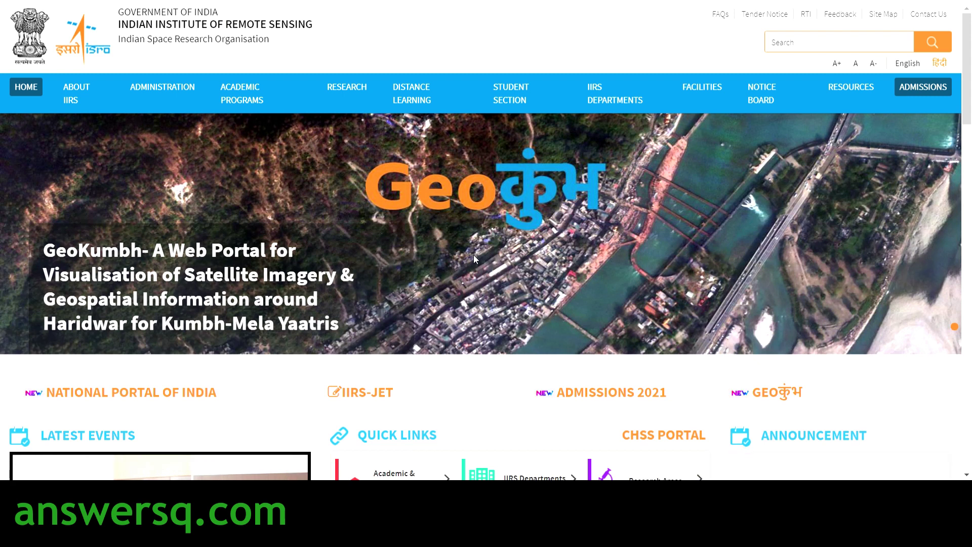
Open the 'Machine learning to Deep Learning' short course brochure PDF from the Notice Board menu
mouse_move(814, 105)
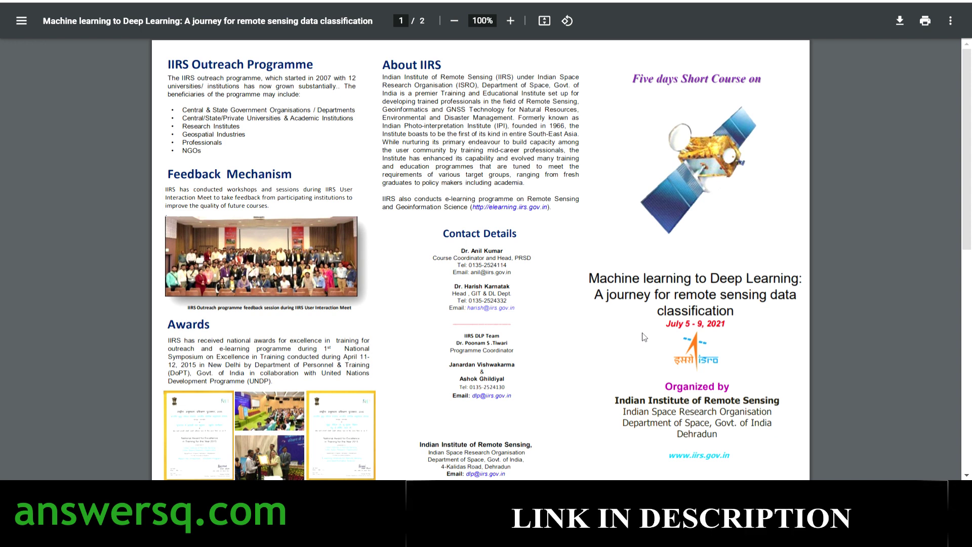
Review the brochure pages, marking the July 5 - 9 course dates
left_click_drag(672, 329, 712, 328)
left_click(712, 328)
scroll(614, 290, "down", 1)
scroll(599, 303, "down", 2)
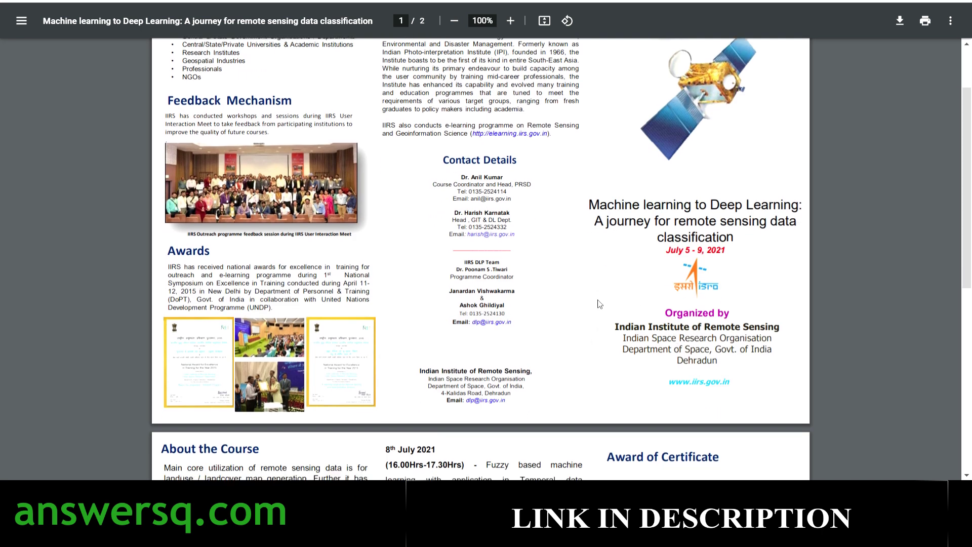
scroll(599, 304, "down", 5)
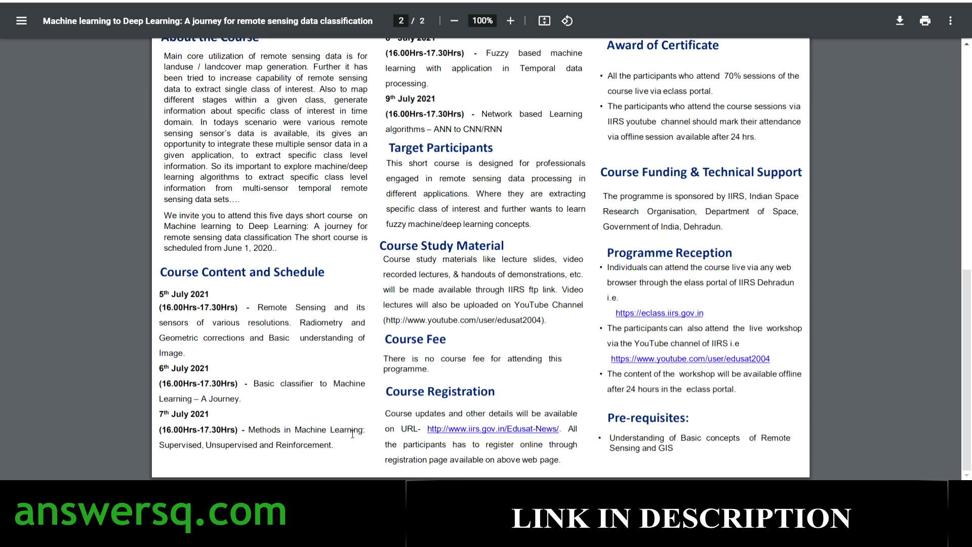
scroll(353, 434, "up", 2)
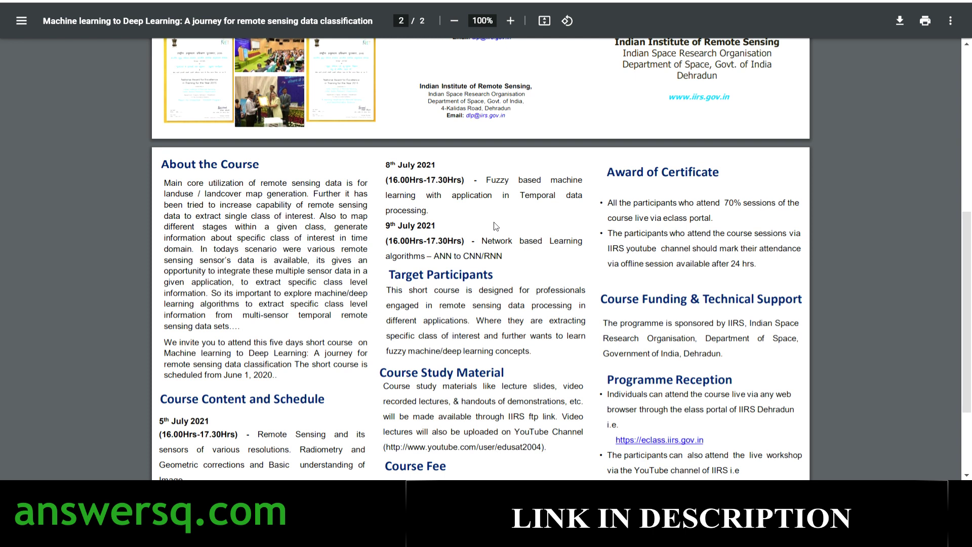
scroll(495, 227, "down", 3)
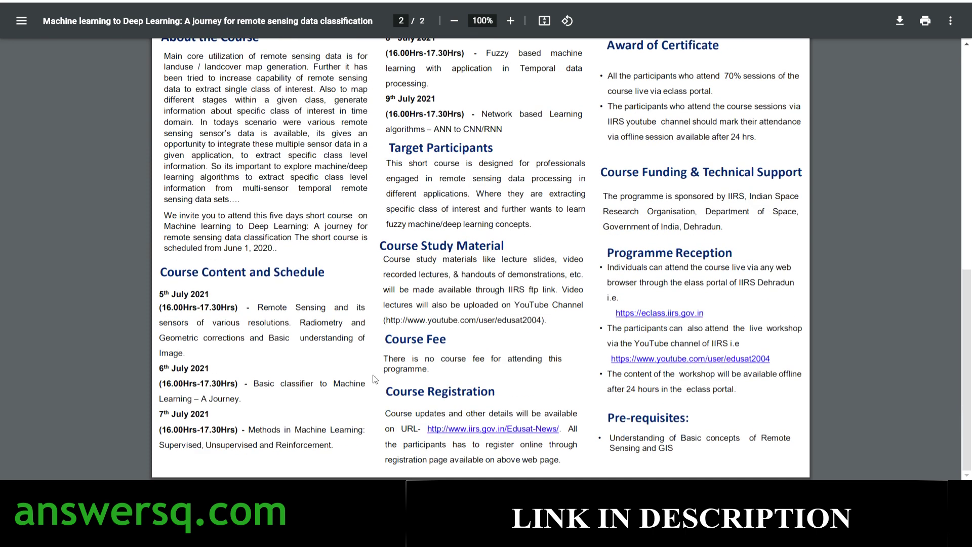
Check the no-course-fee note and the 70% sessions attendance requirement, then return to the top
left_click_drag(388, 364, 470, 367)
left_click(409, 364)
scroll(518, 372, "up", 1)
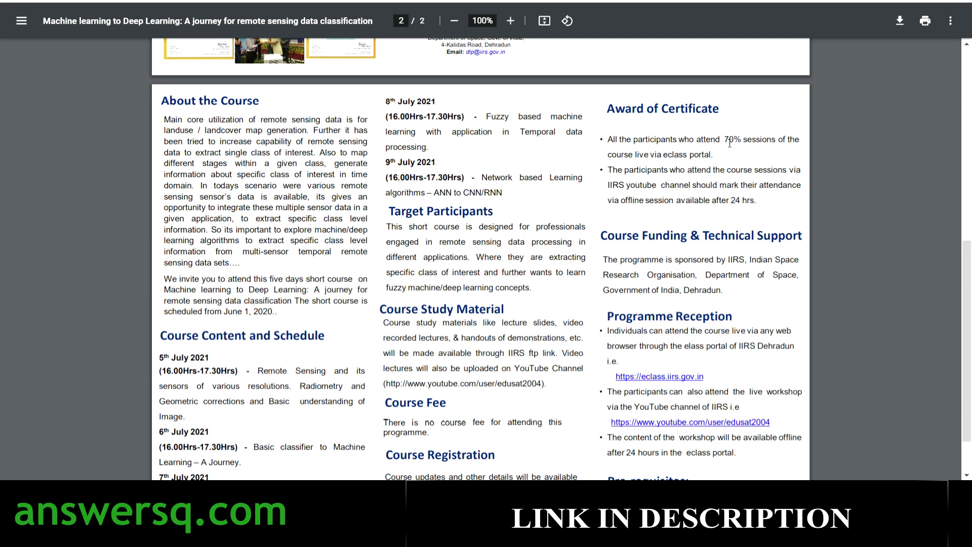
left_click_drag(725, 143, 775, 143)
left_click(776, 123)
scroll(693, 213, "up", 6)
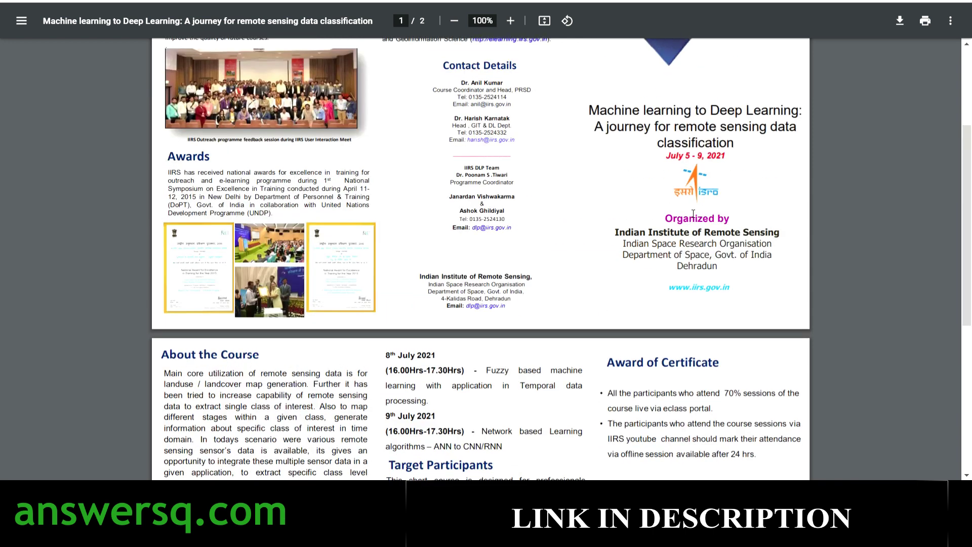
scroll(693, 213, "up", 1)
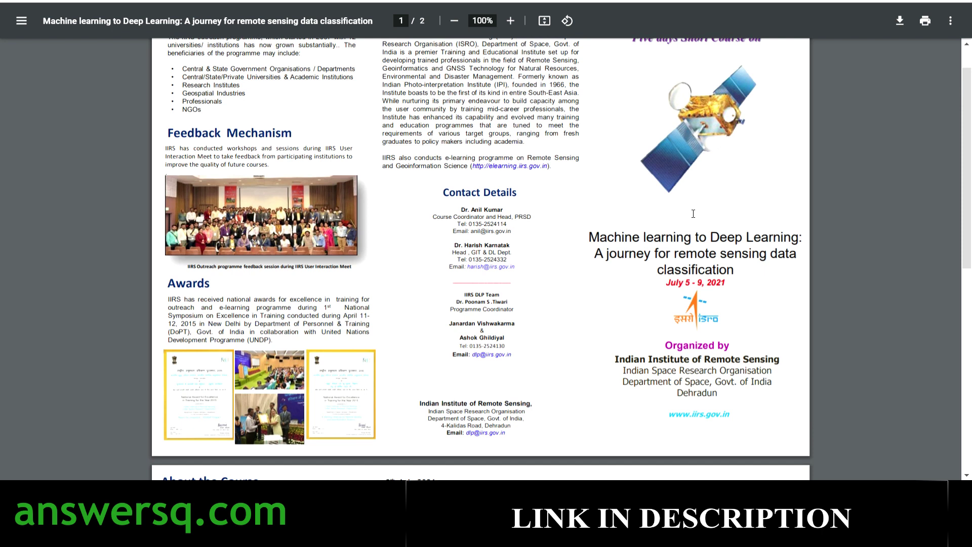
scroll(693, 213, "up", 1)
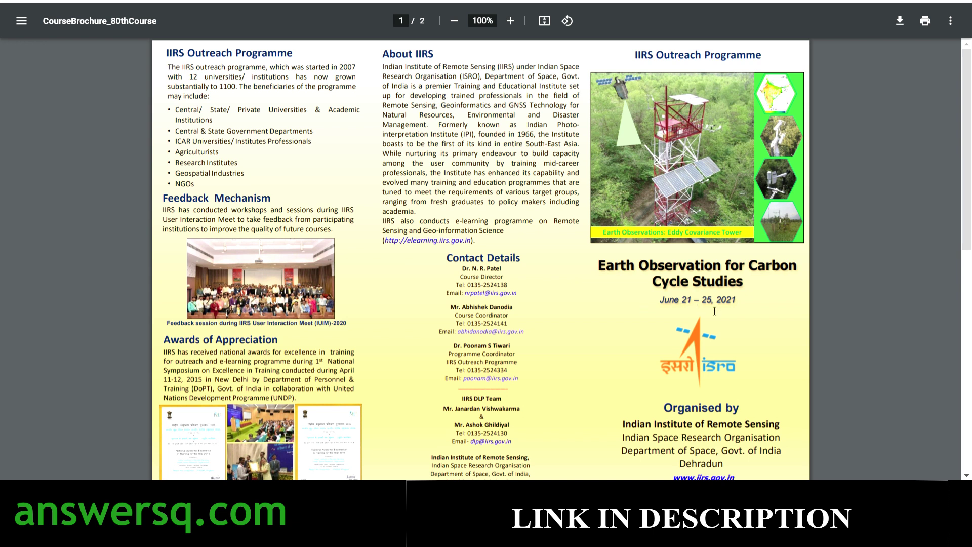
Scroll through the Earth Observation for Carbon Cycle Studies brochure and back to its top
scroll(540, 305, "down", 4)
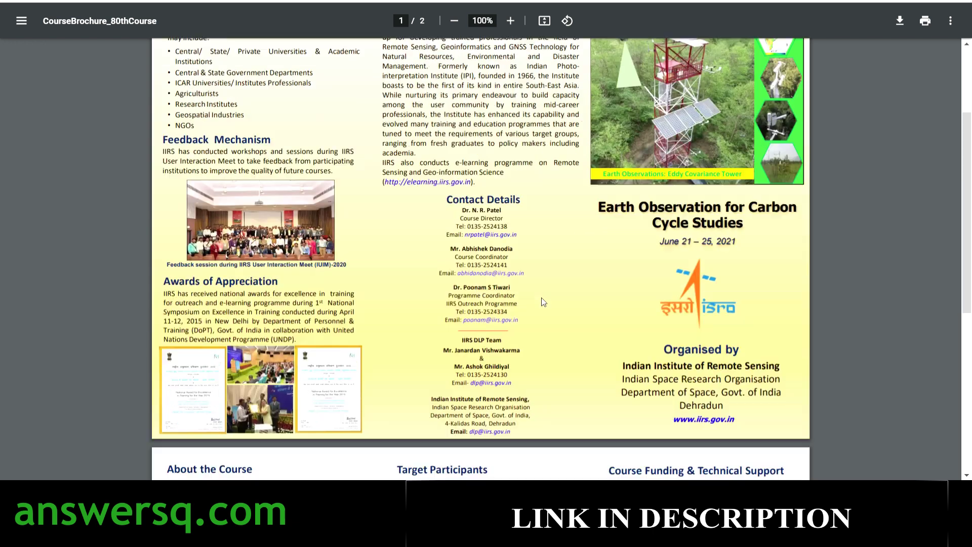
scroll(542, 301, "down", 6)
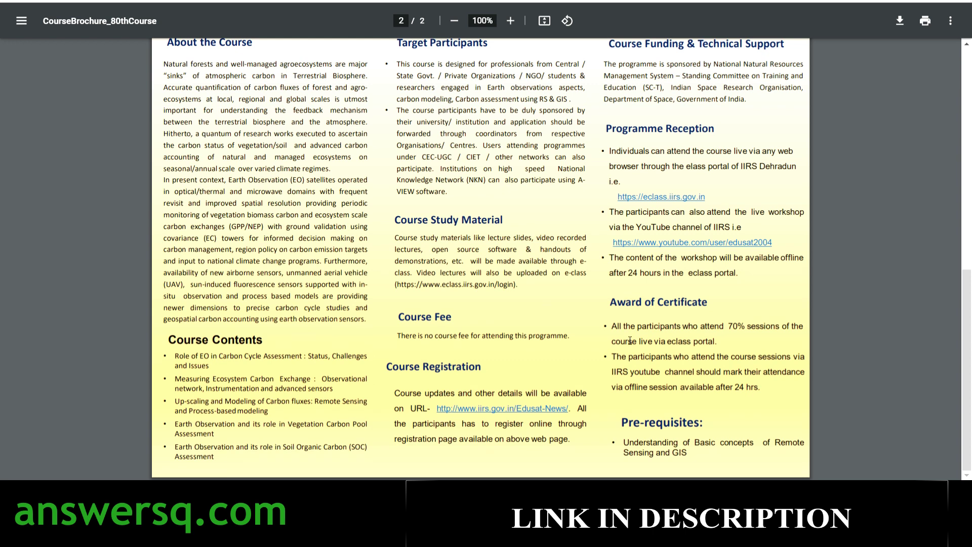
scroll(629, 340, "up", 5)
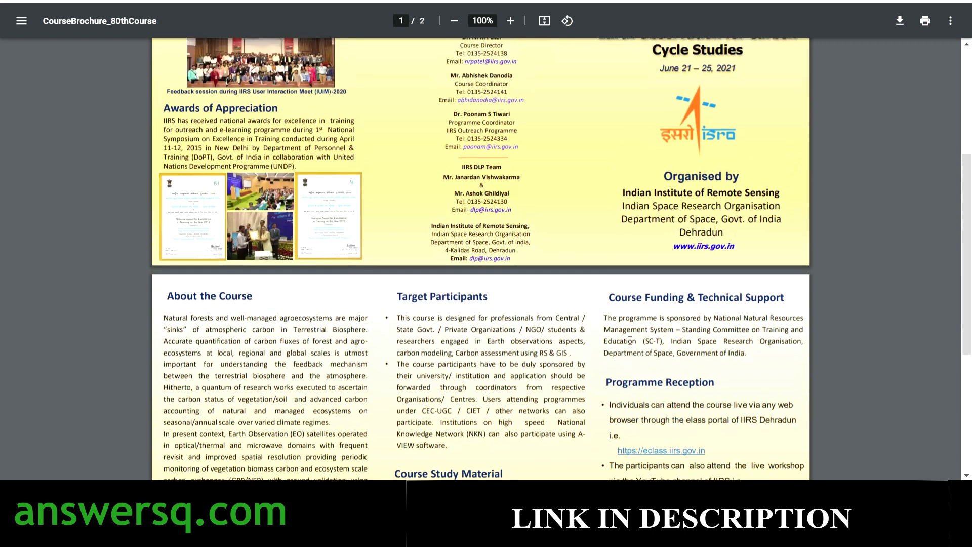
scroll(630, 340, "up", 5)
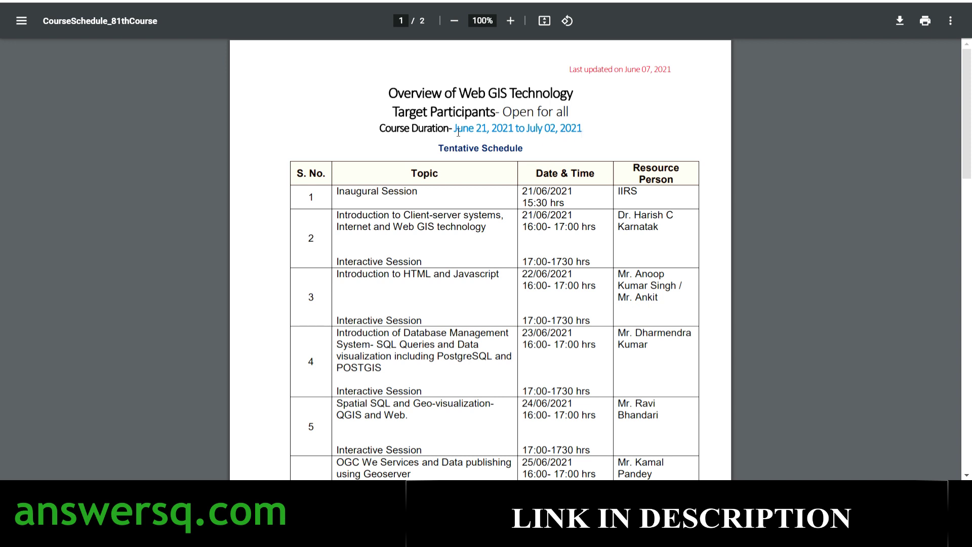
Check the Web GIS course duration, June 21 – July 02, 2021, then return to the carbon cycle brochure
left_click_drag(453, 129, 614, 131)
left_click(614, 132)
scroll(451, 172, "down", 3)
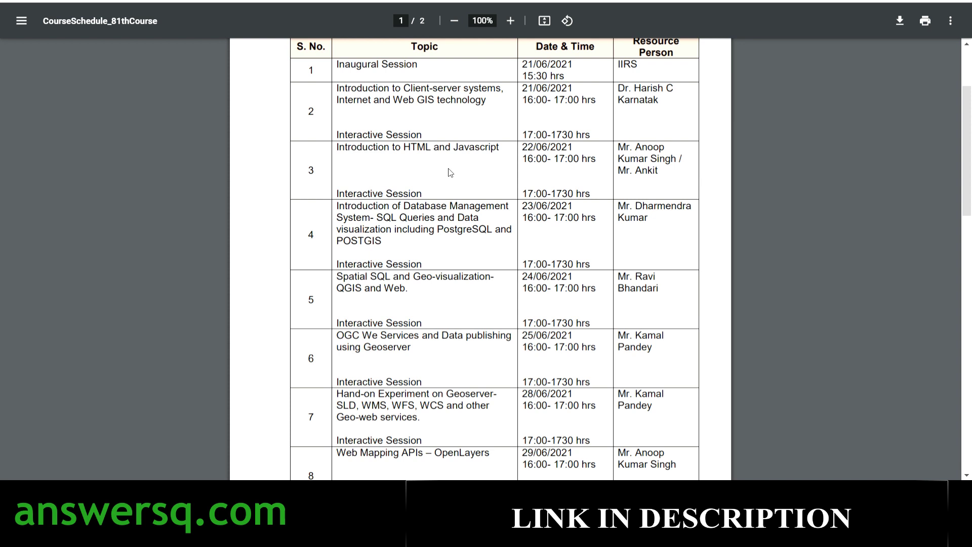
scroll(458, 180, "down", 4)
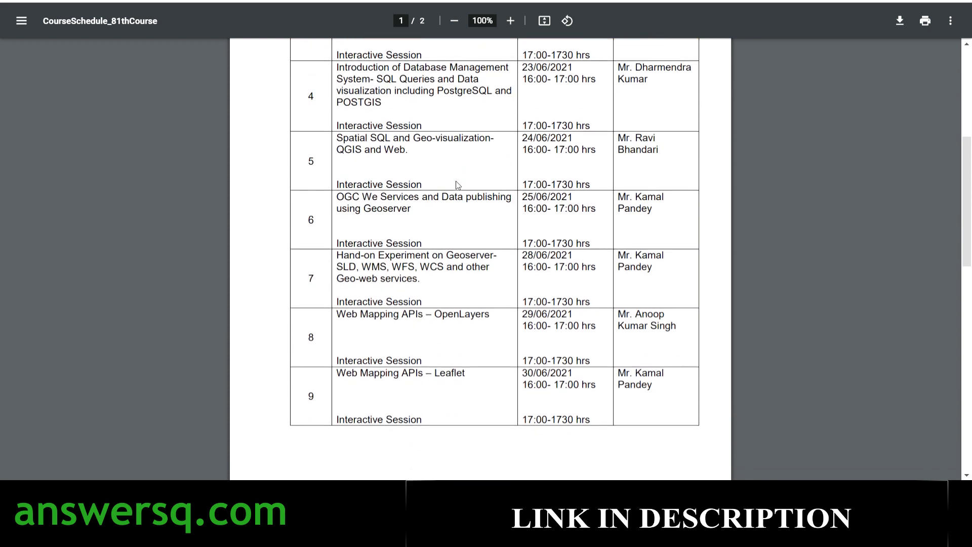
scroll(441, 247, "down", 5)
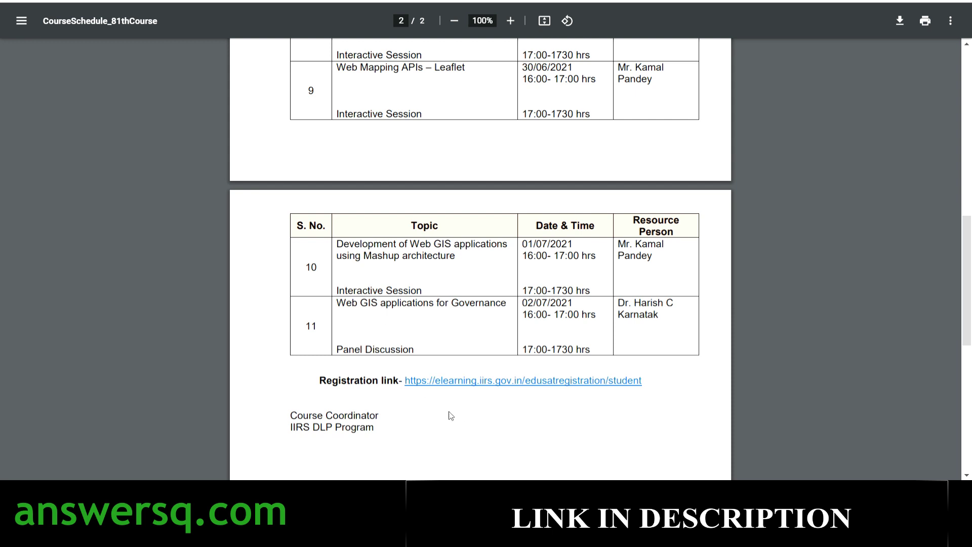
scroll(450, 415, "up", 10)
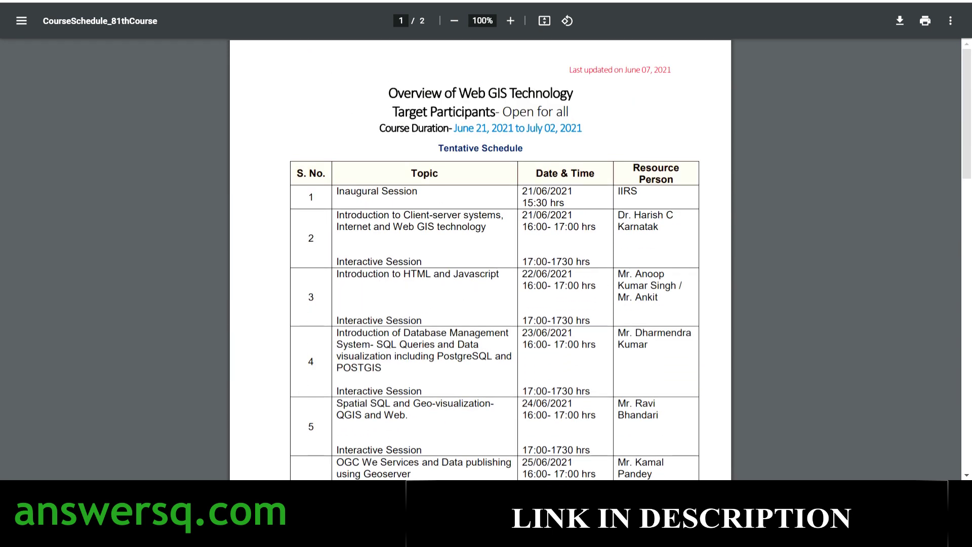
key("ctrl+Tab")
key("ctrl+Tab")
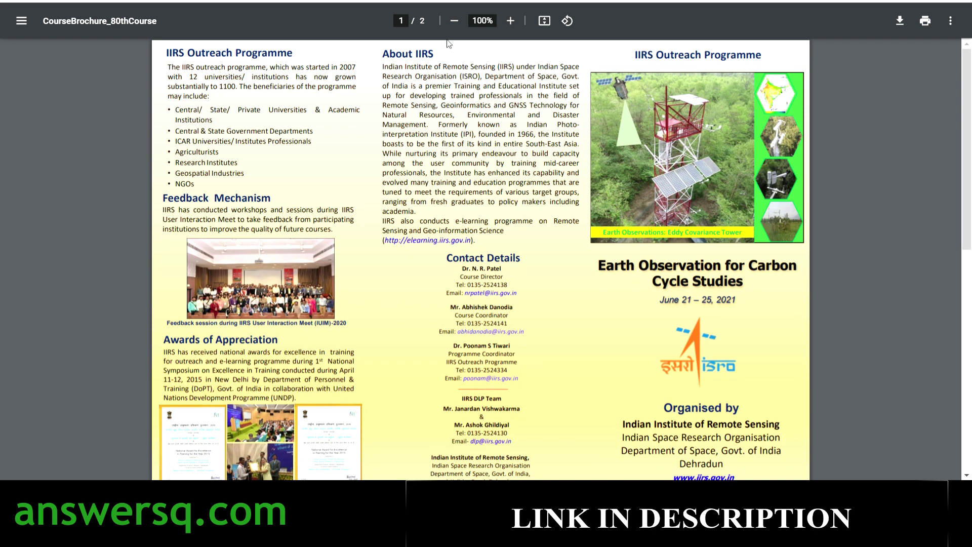
Return to the Web GIS schedule and scroll to its page-2 Registration link
key("ctrl+Tab")
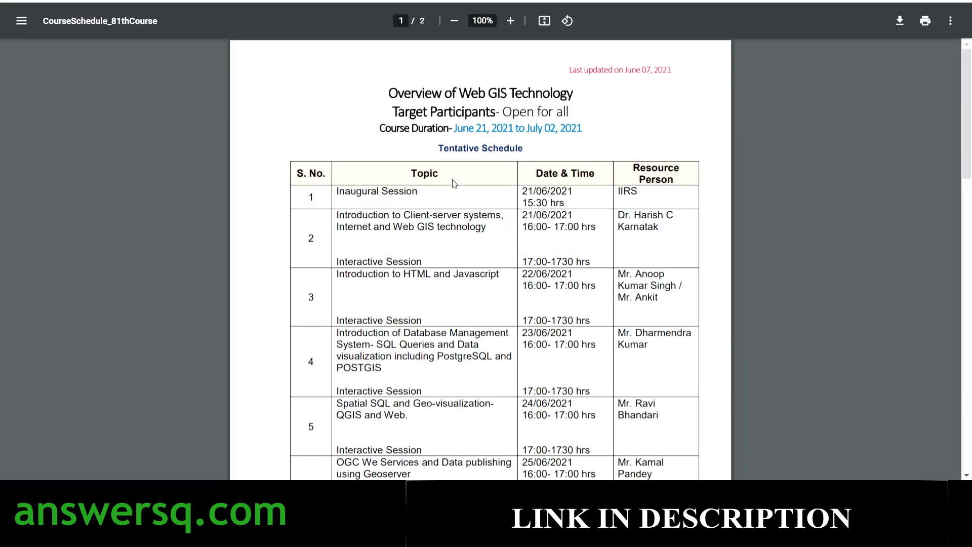
scroll(459, 198, "down", 4)
scroll(458, 200, "down", 10)
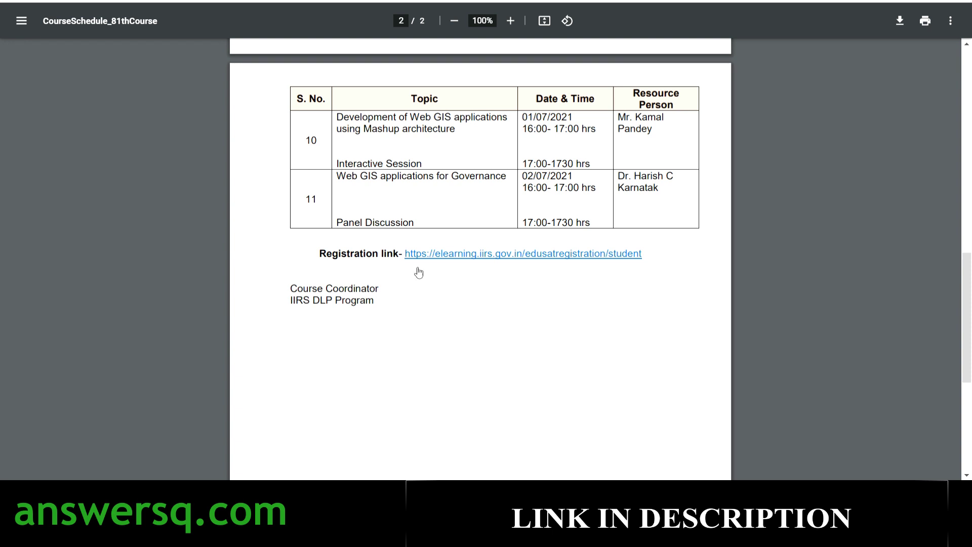
scroll(560, 266, "up", 12)
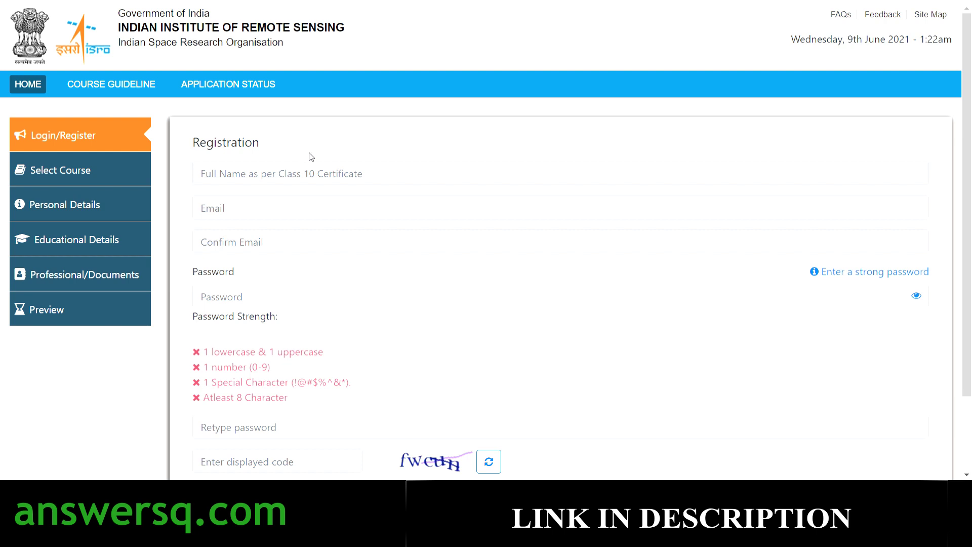
Look over the registration form, then choose 'Already Registered' to log in instead
scroll(311, 156, "down", 1)
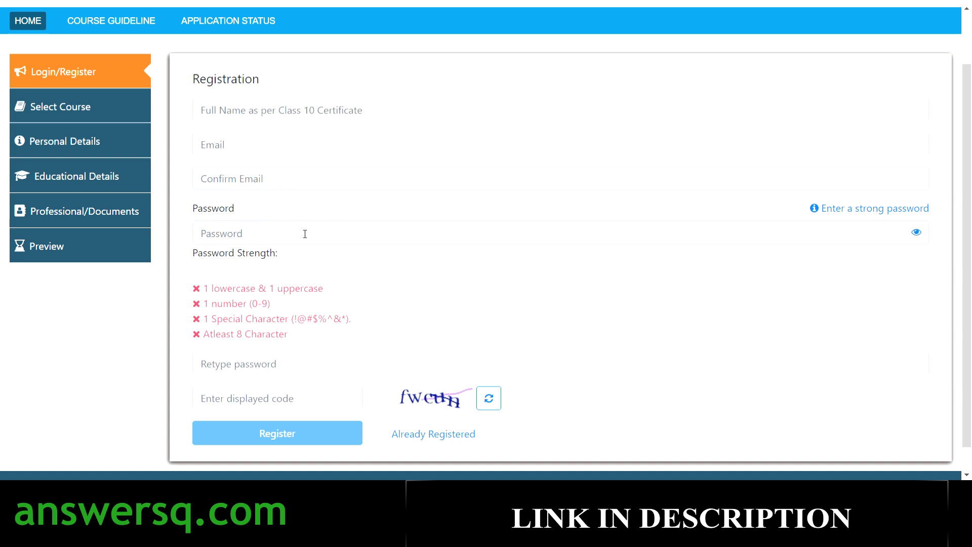
scroll(304, 234, "down", 1)
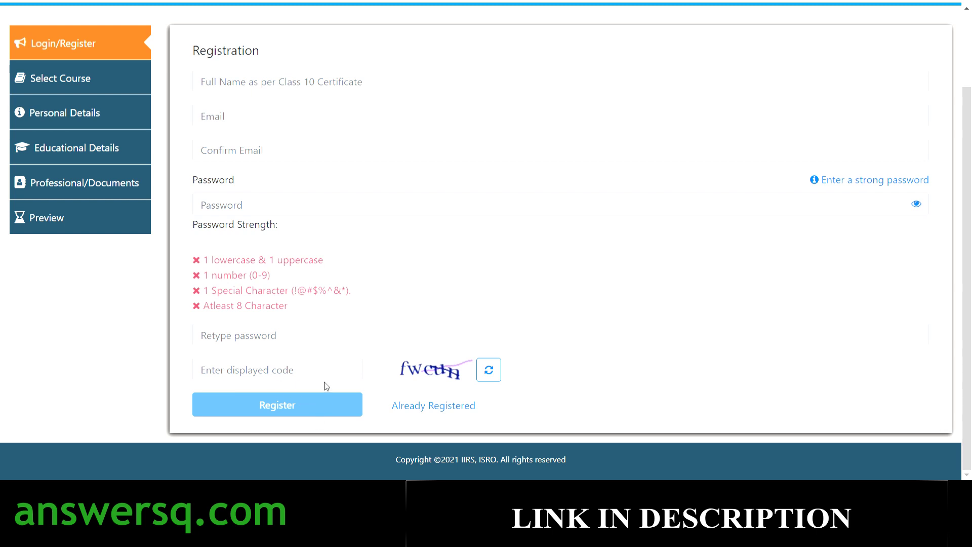
scroll(326, 386, "up", 4)
scroll(408, 324, "down", 3)
left_click(461, 405)
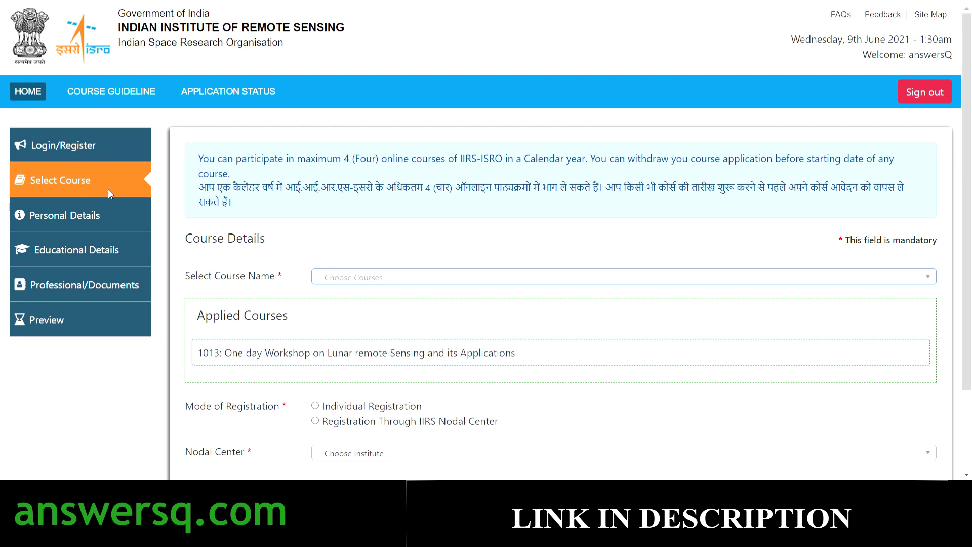
Choose the Machine learning to Deep Learning course with Registration Through IIRS Nodal Center
scroll(324, 250, "down", 2)
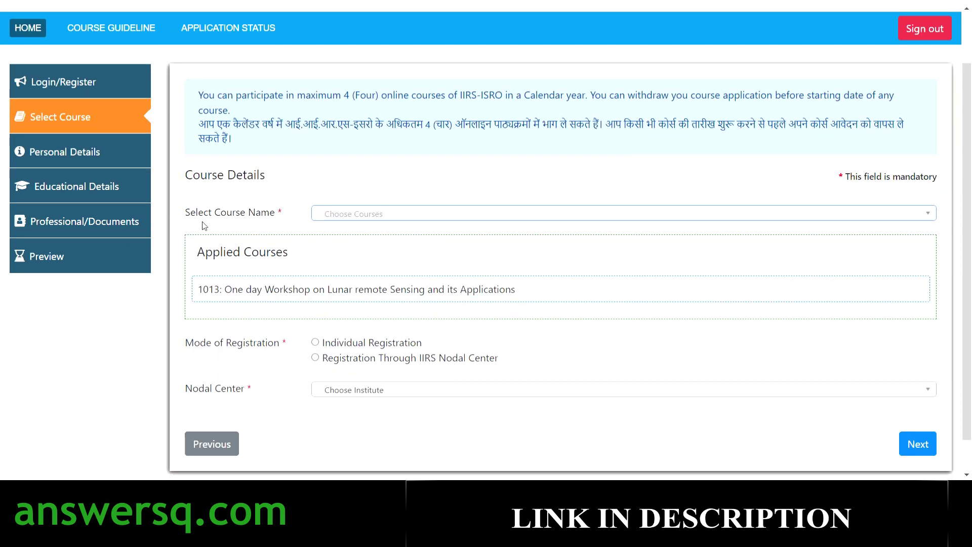
left_click(508, 218)
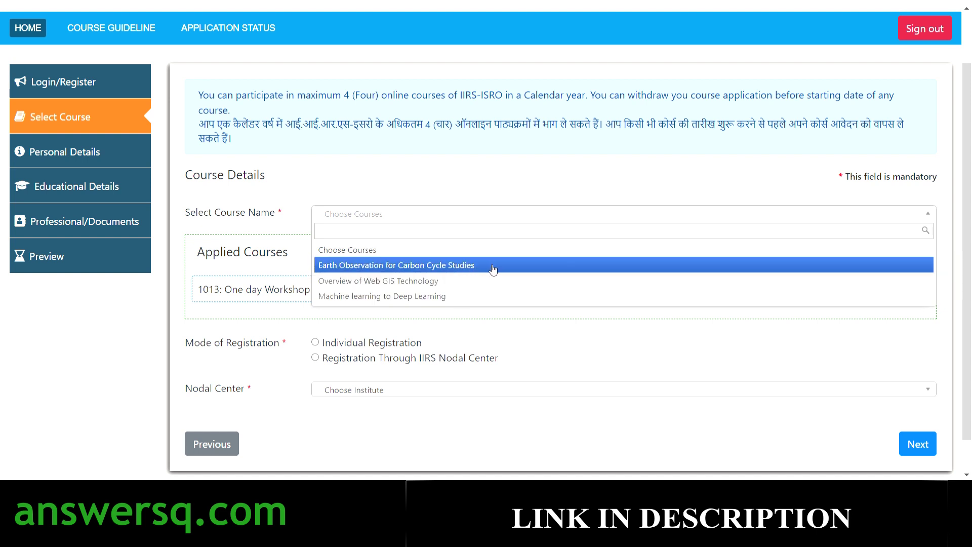
left_click(470, 298)
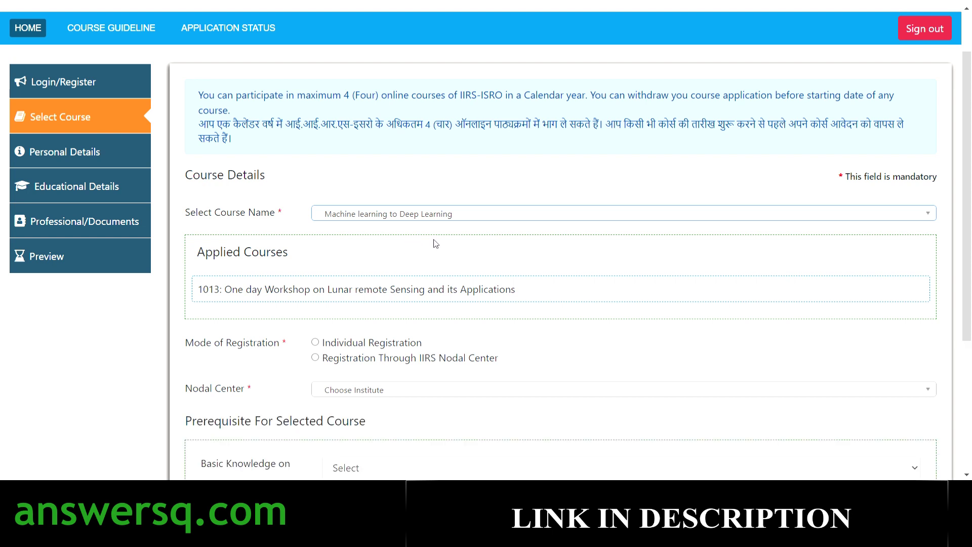
scroll(304, 248, "down", 3)
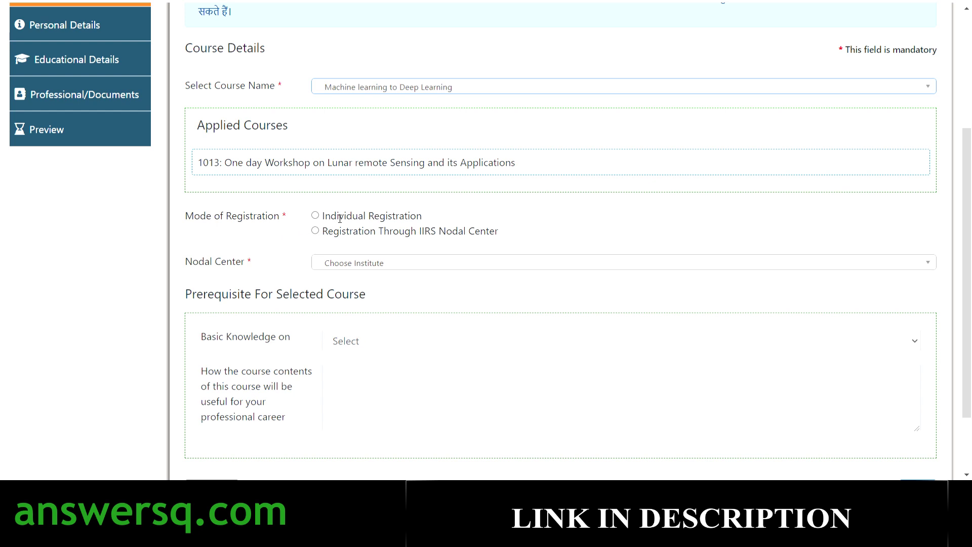
left_click(315, 215)
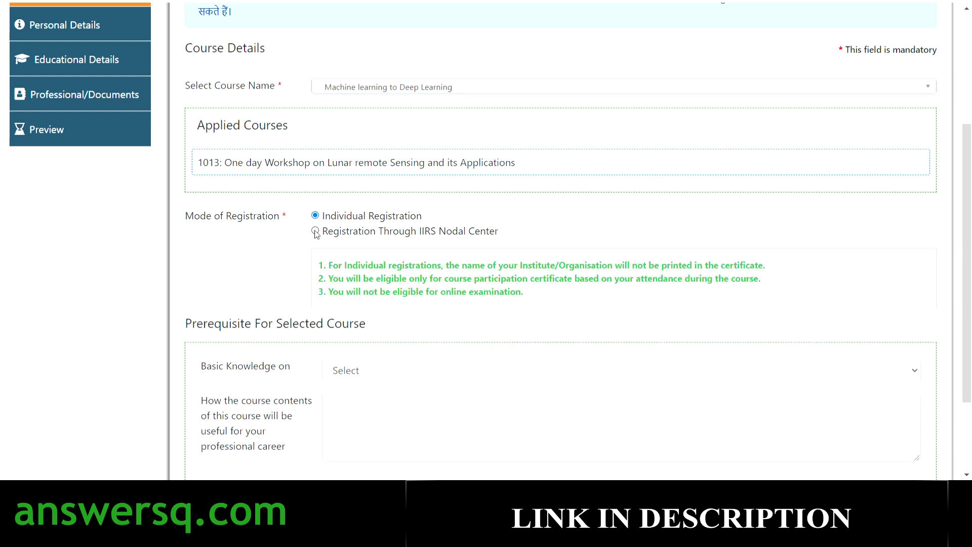
left_click(315, 231)
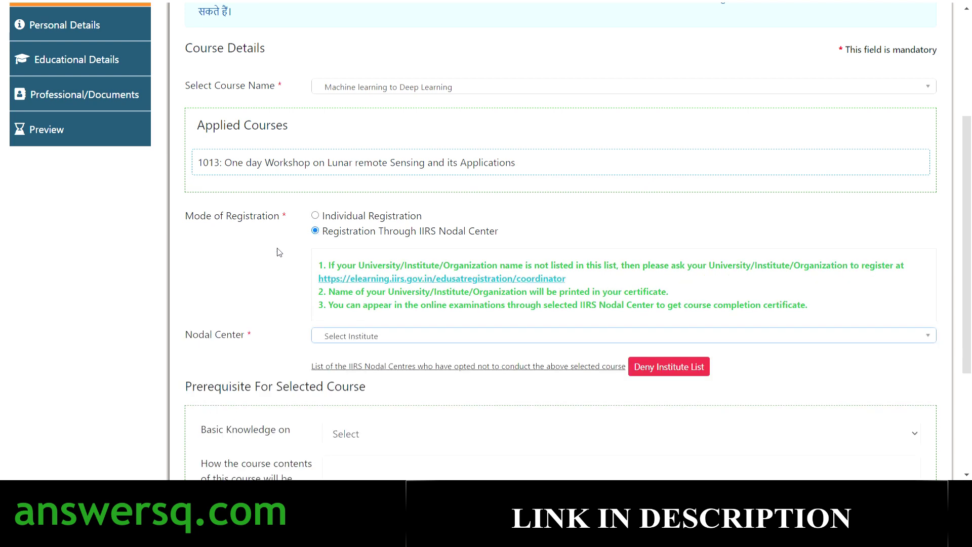
Browse the Nodal Center institute list without picking one, and read the online examinations note
left_click(439, 341)
scroll(355, 352, "down", 3)
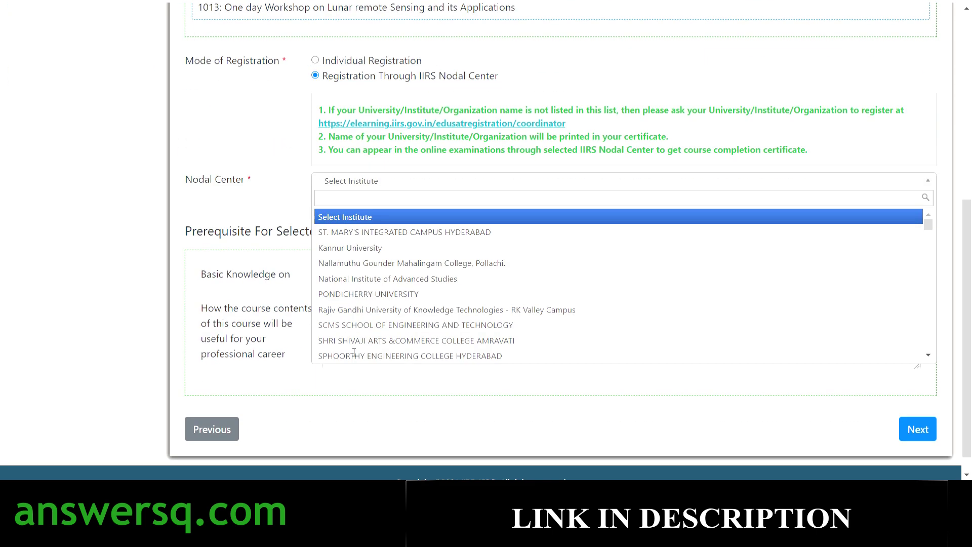
scroll(470, 249, "down", 3)
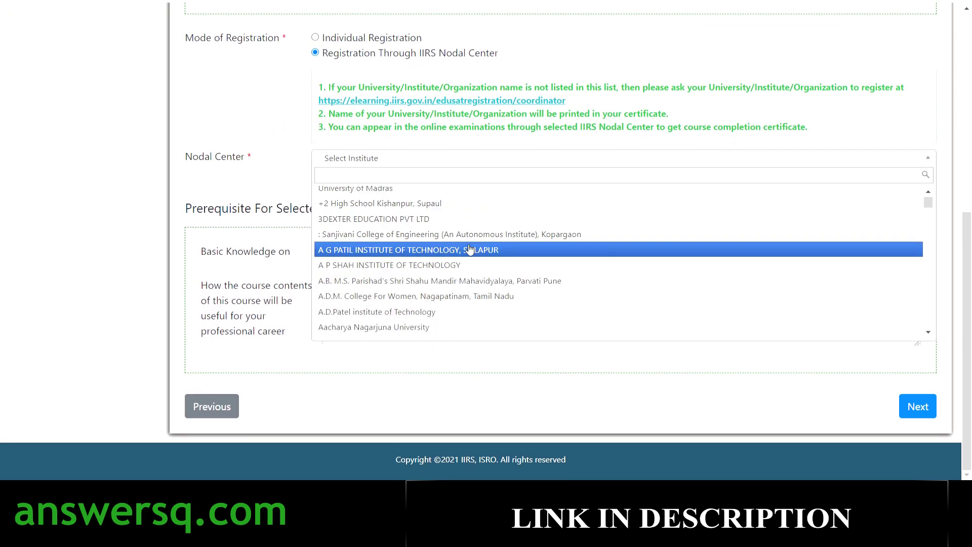
scroll(470, 250, "down", 6)
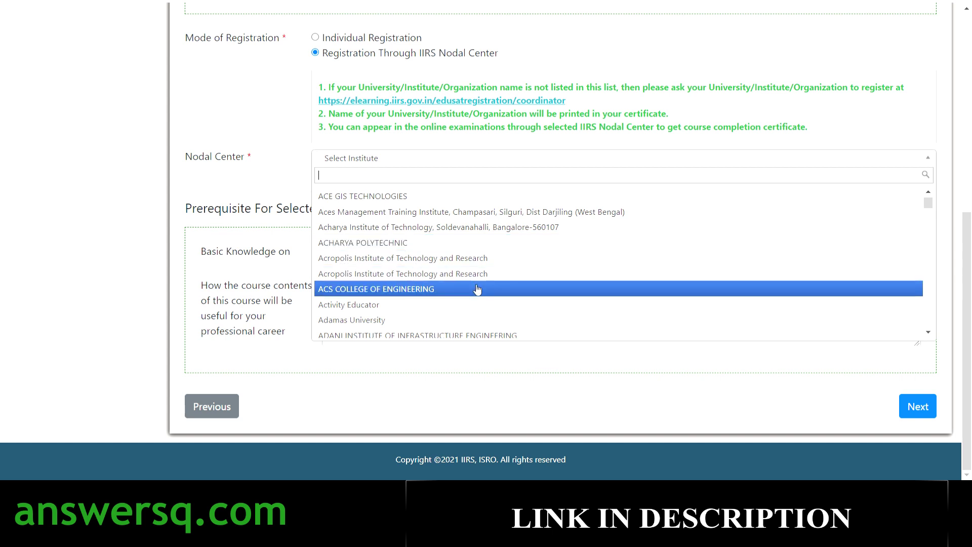
scroll(522, 291, "down", 3)
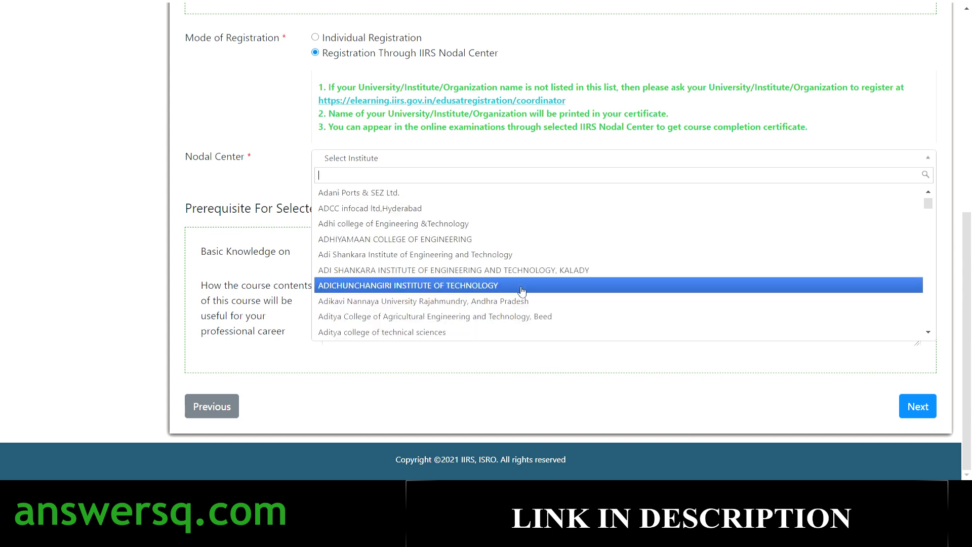
scroll(522, 291, "up", 3)
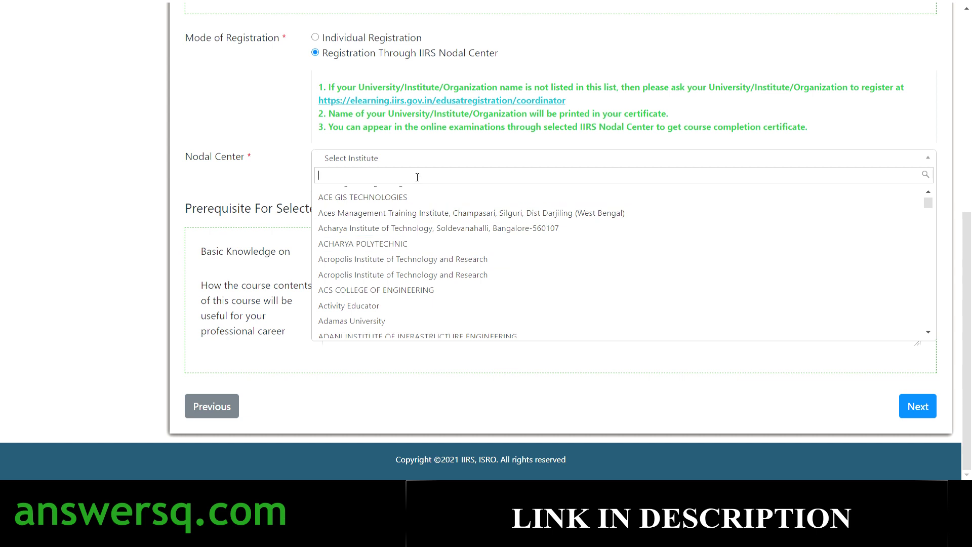
scroll(408, 202, "up", 1)
scroll(420, 224, "up", 2)
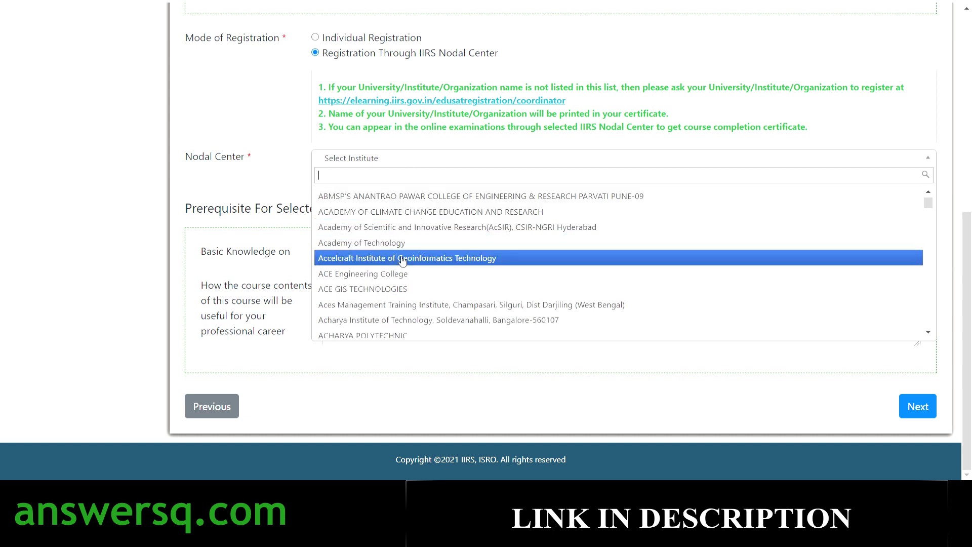
scroll(402, 245, "up", 1)
left_click(275, 161)
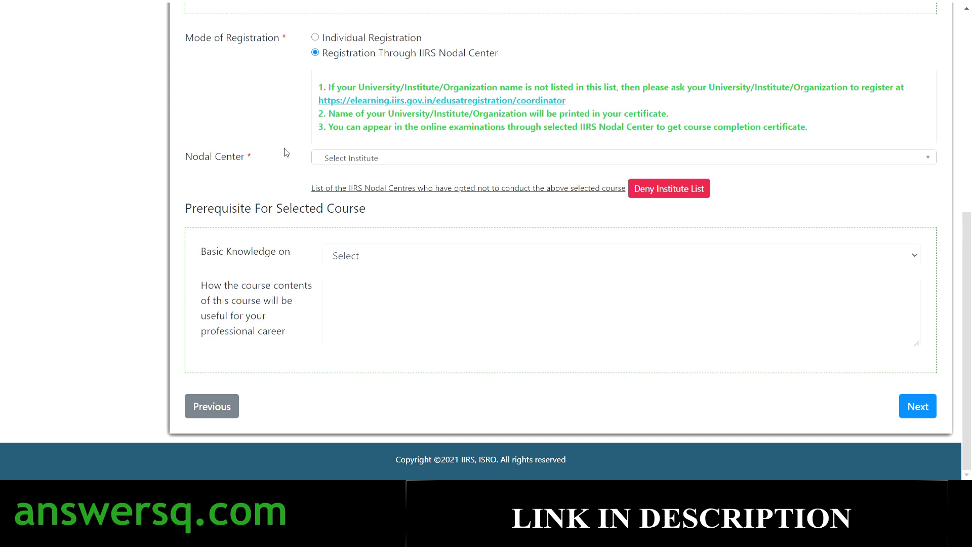
left_click_drag(420, 130, 816, 127)
left_click(839, 112)
scroll(226, 158, "up", 1)
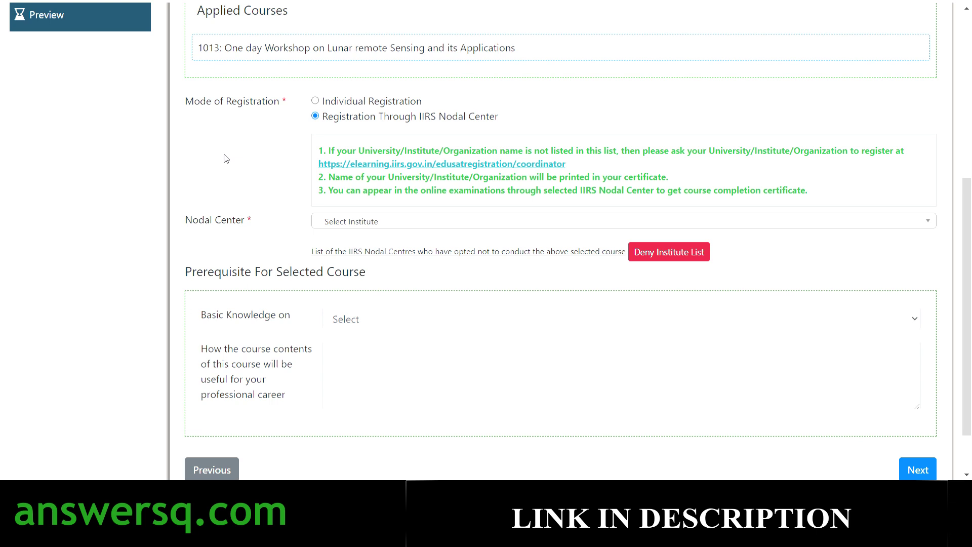
Switch to Individual Registration and read its online examination and participation certificate notes
left_click(315, 101)
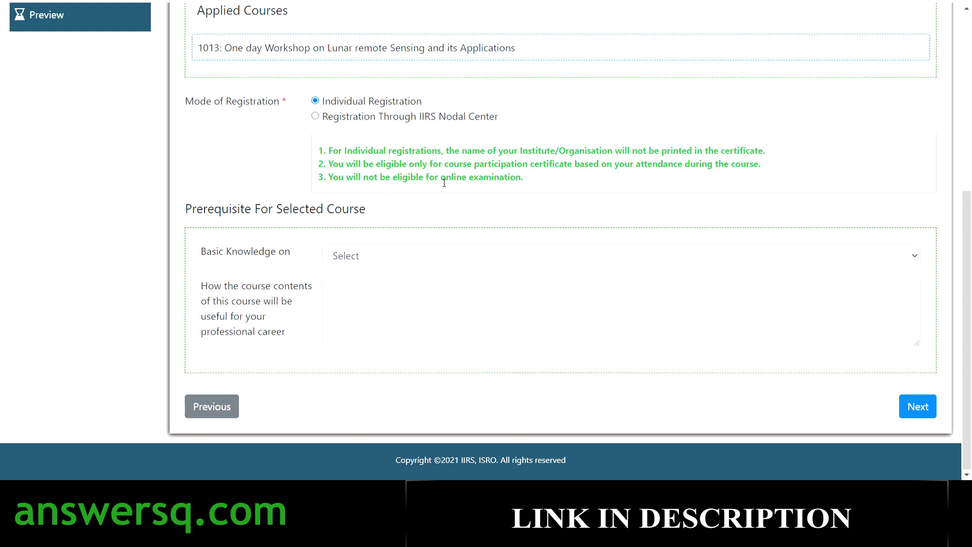
left_click_drag(444, 182, 549, 182)
left_click(566, 178)
left_click_drag(444, 170, 774, 171)
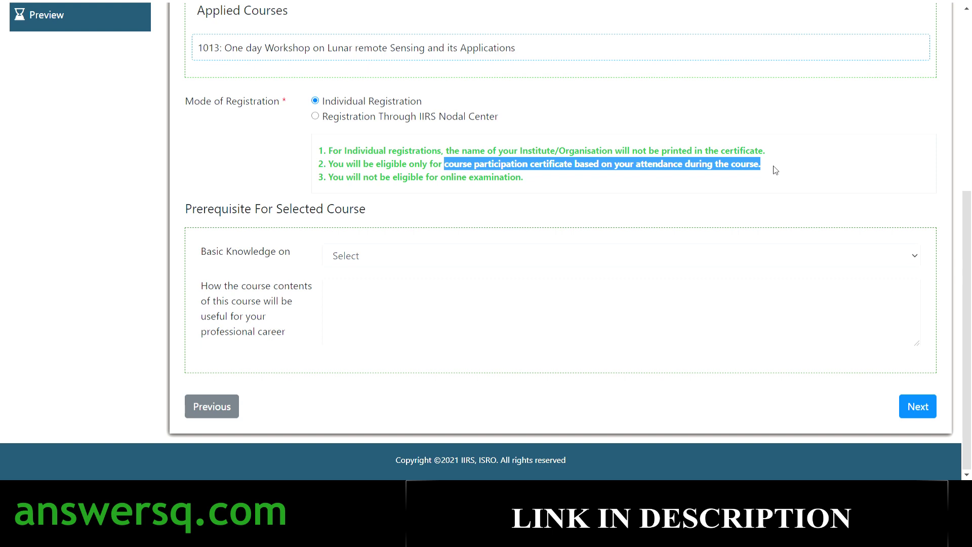
left_click(774, 171)
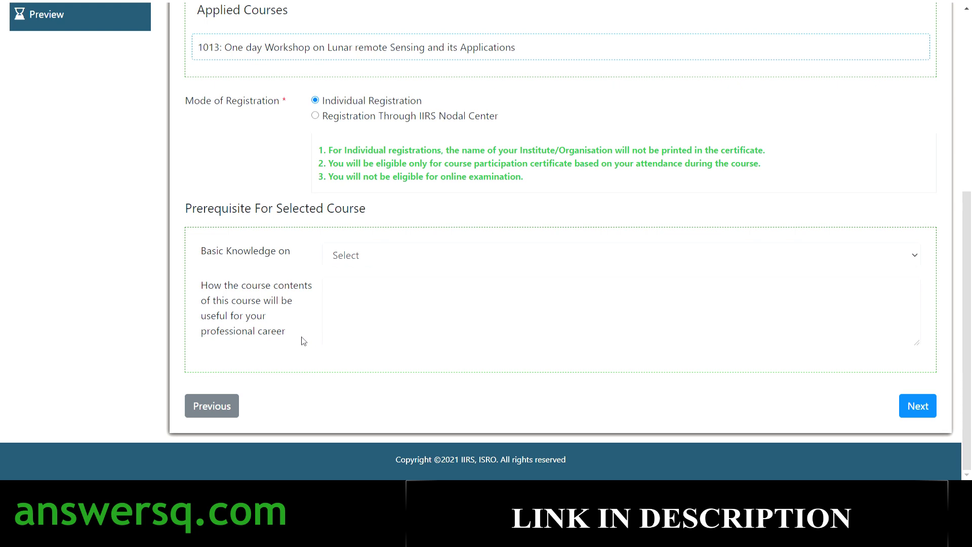
Answer how the course helps your career and set Basic Knowledge prerequisite to Mathematics
left_click(479, 304)
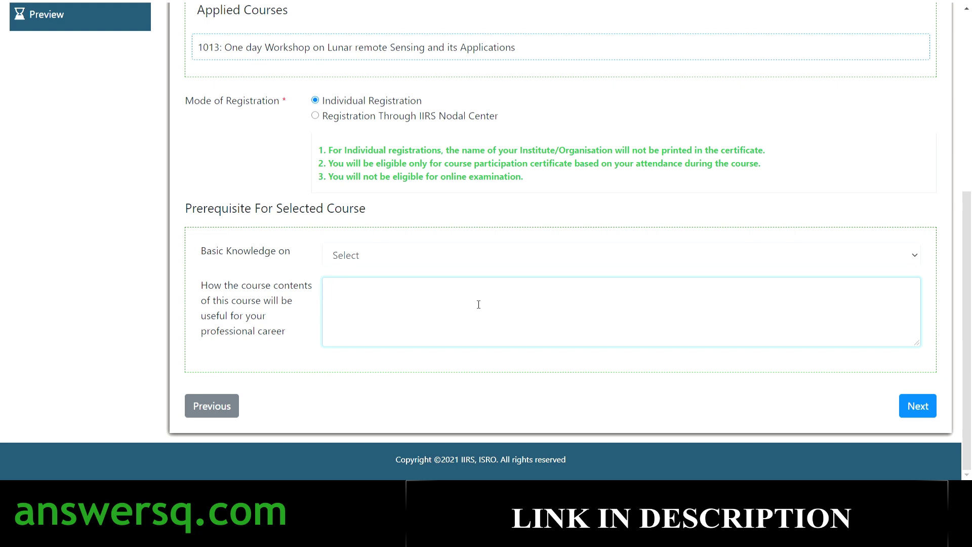
scroll(478, 304, "up", 3)
scroll(390, 282, "down", 3)
left_click(429, 257)
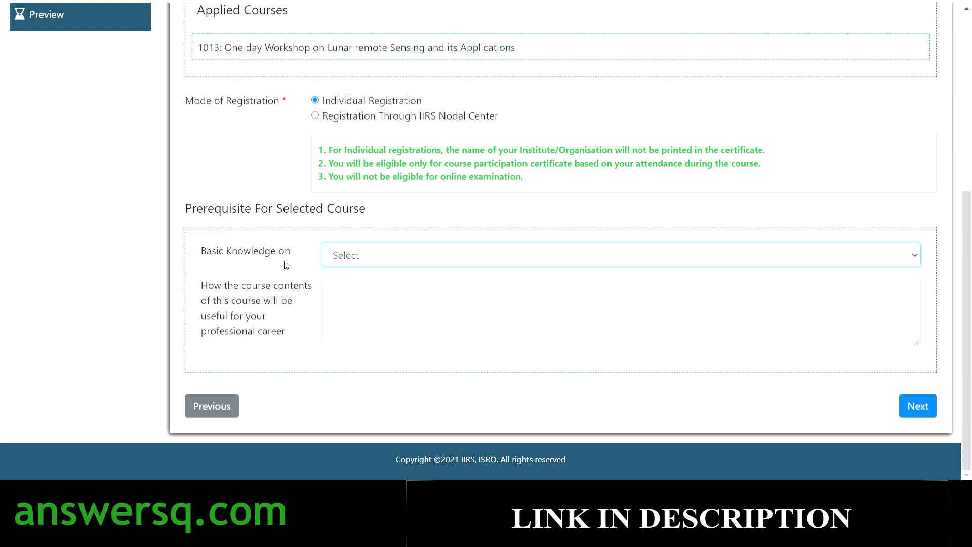
scroll(284, 265, "up", 4)
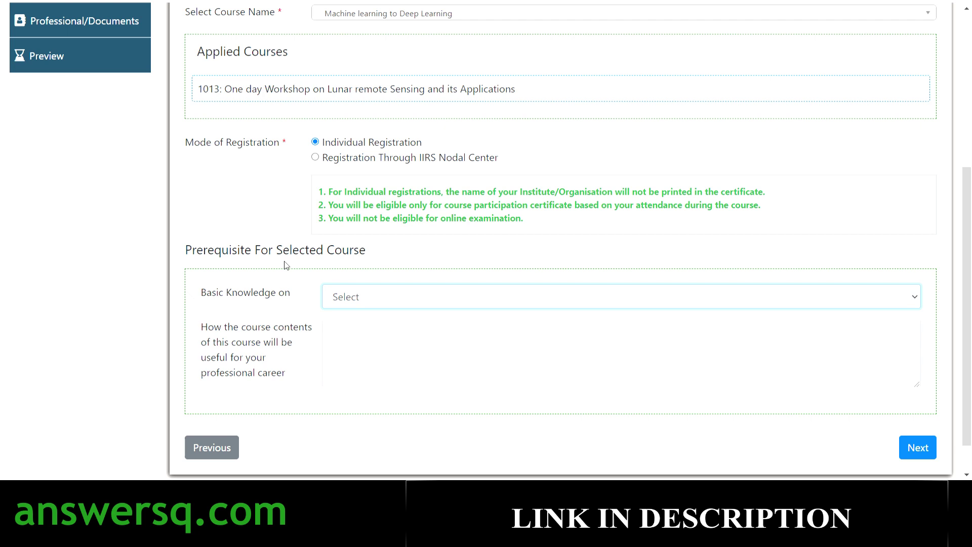
scroll(284, 265, "down", 4)
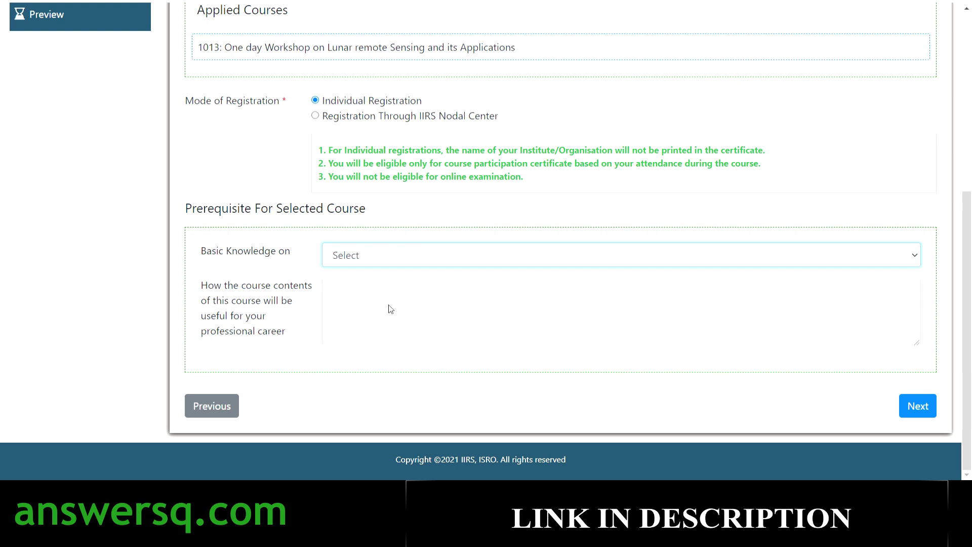
key("Down")
Review the pre-filled Personal Details form and save it to reach Educational Details
left_click(930, 414)
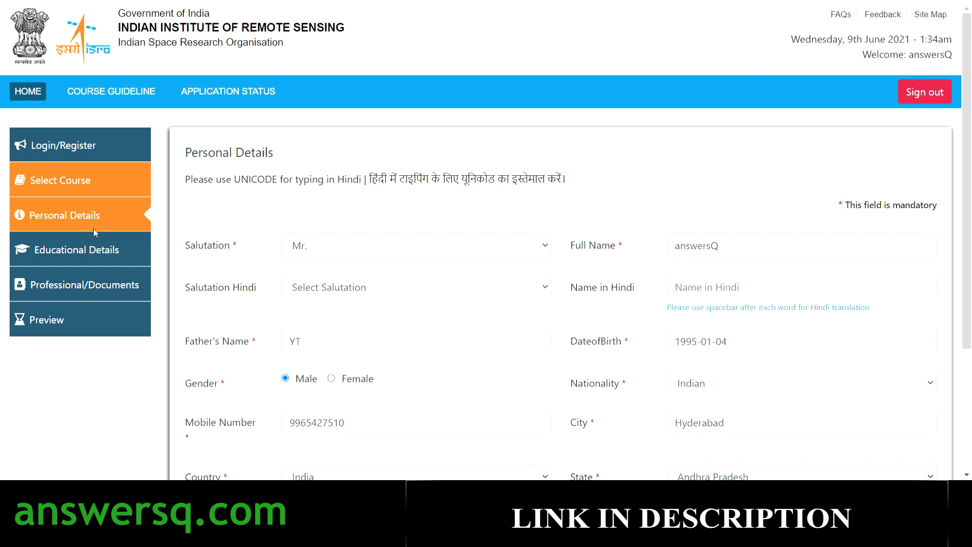
scroll(338, 210, "down", 3)
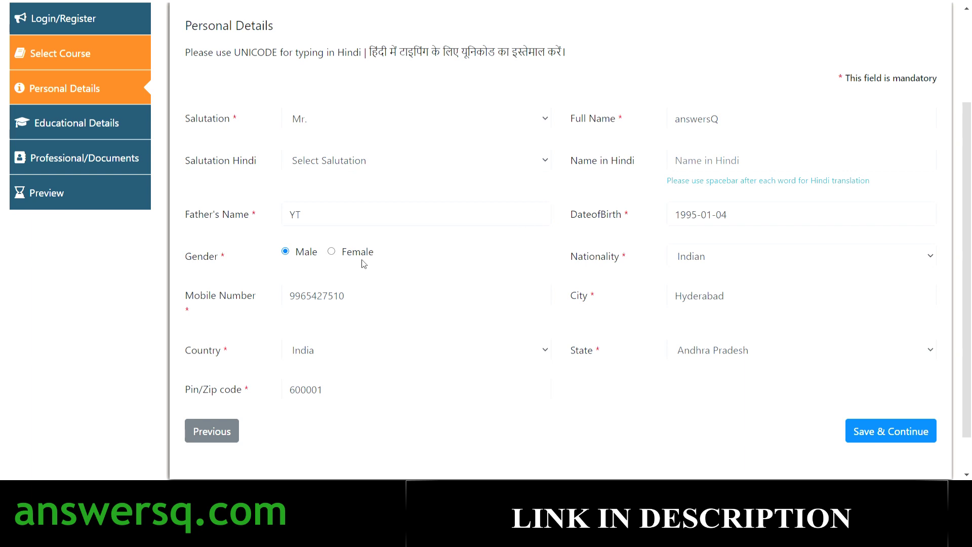
scroll(521, 322, "down", 1)
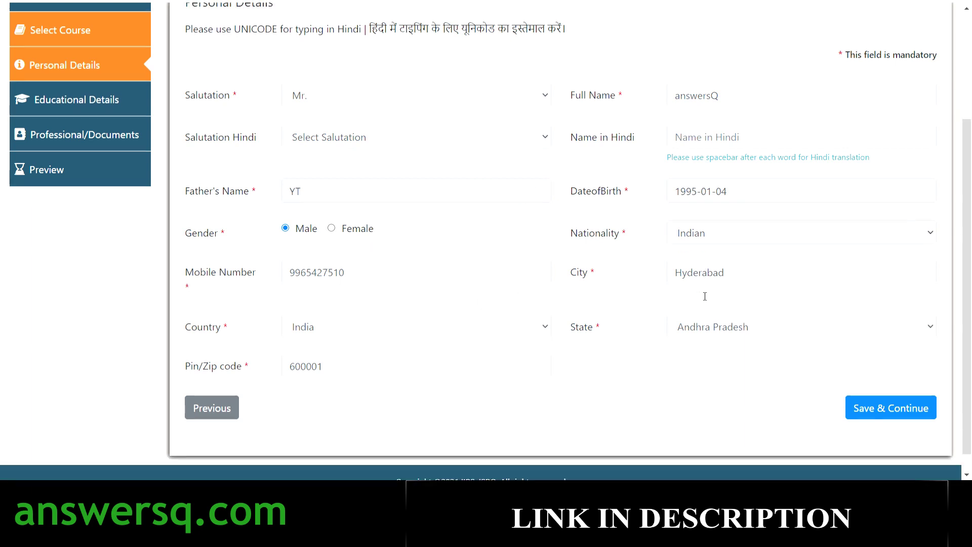
scroll(575, 301, "up", 1)
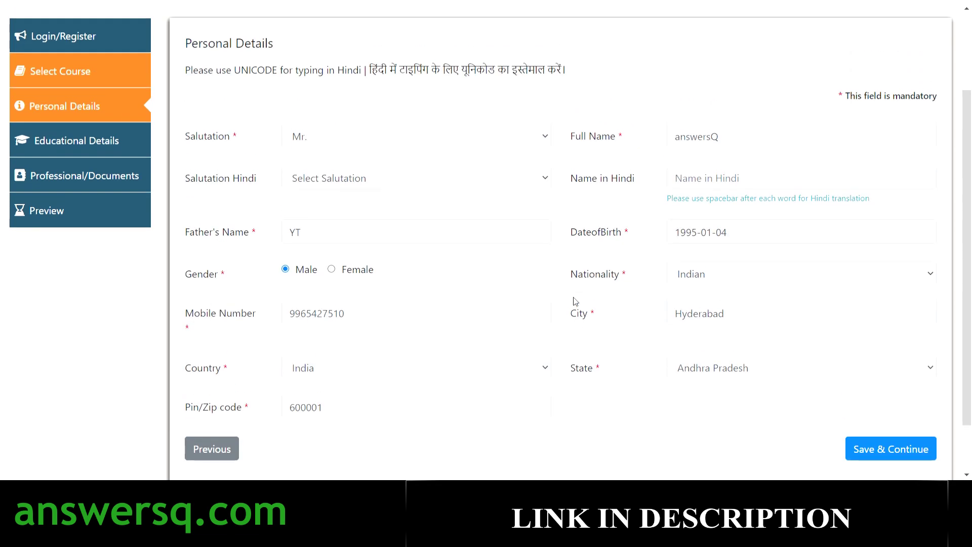
scroll(632, 291, "down", 1)
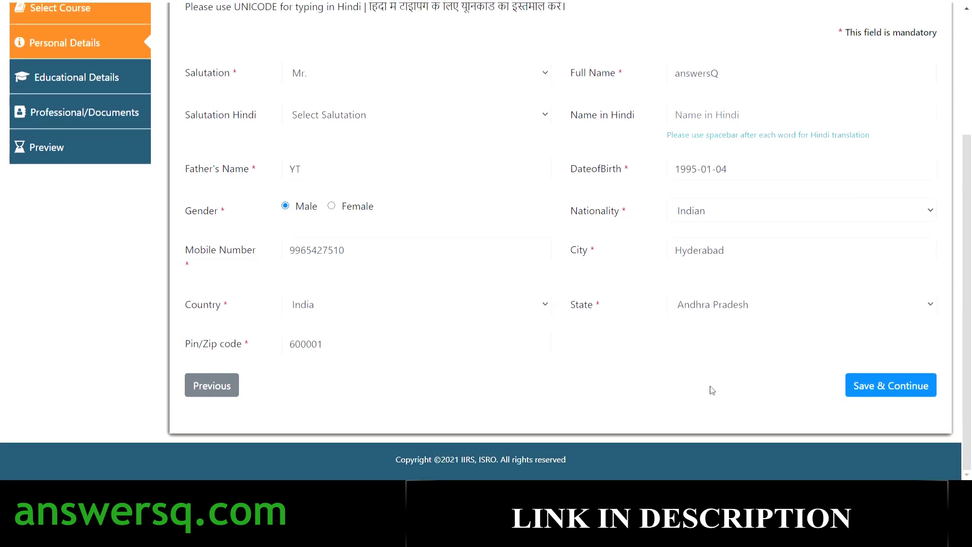
left_click(930, 393)
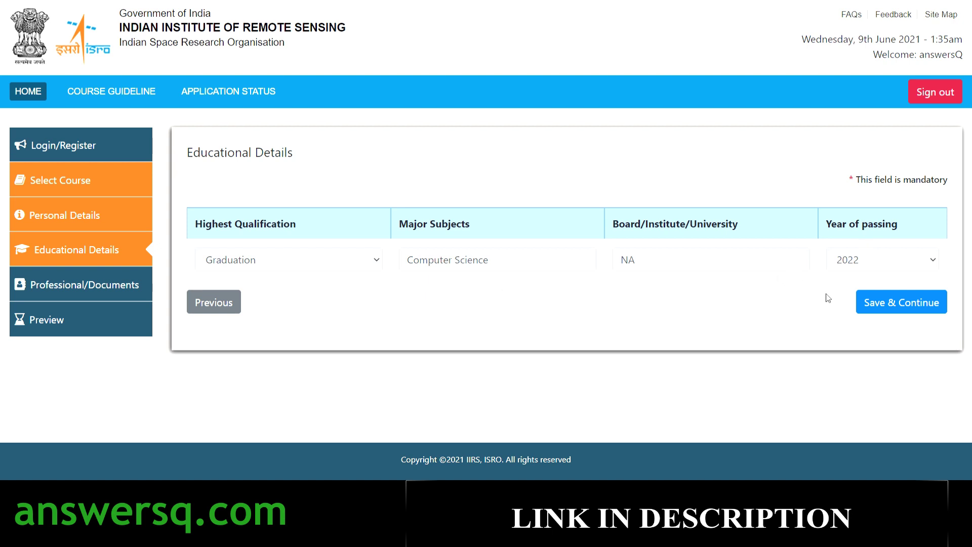
Save the educational and Self Employed professional details to reach the application Preview
left_click(938, 311)
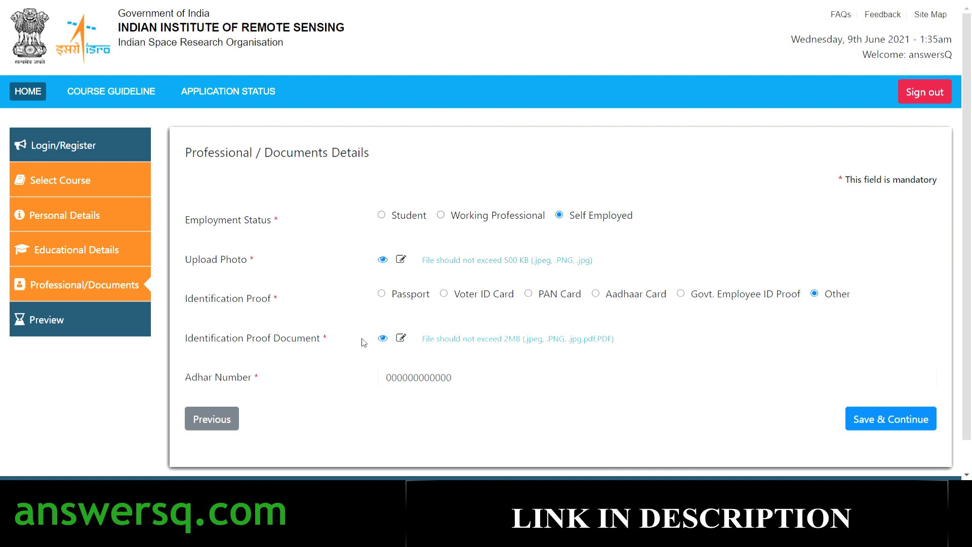
scroll(362, 343, "down", 1)
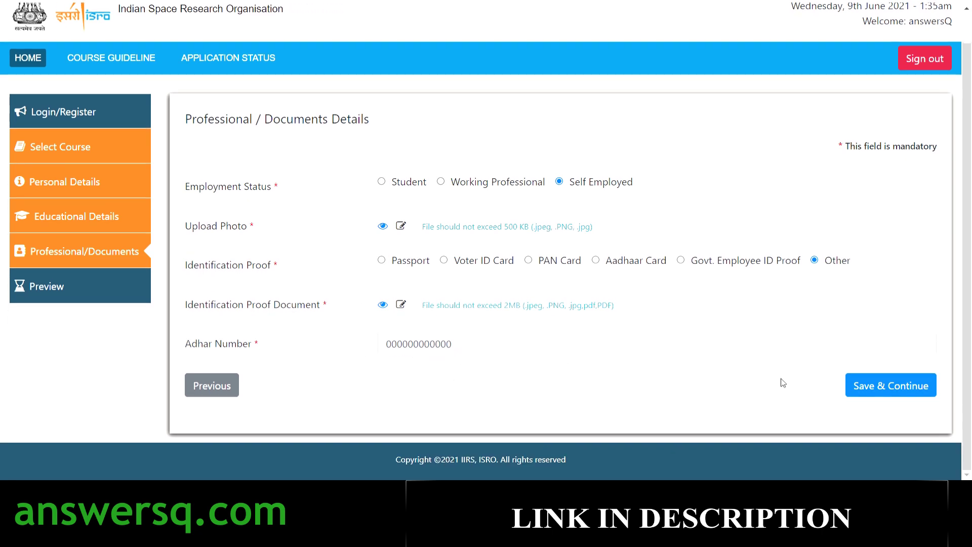
left_click(925, 395)
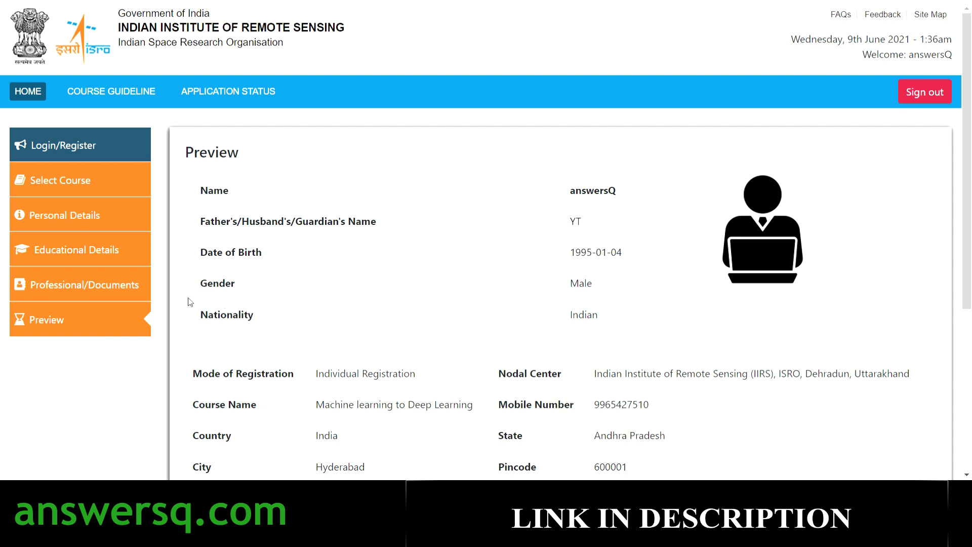
Apply for the Machine learning to Deep Learning course and confirm the final submission
scroll(529, 191, "down", 5)
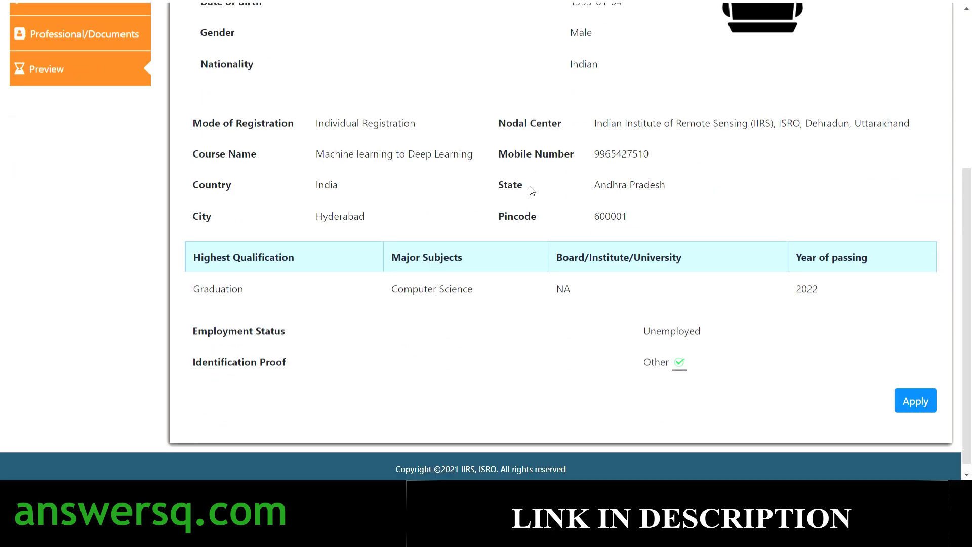
scroll(532, 191, "up", 5)
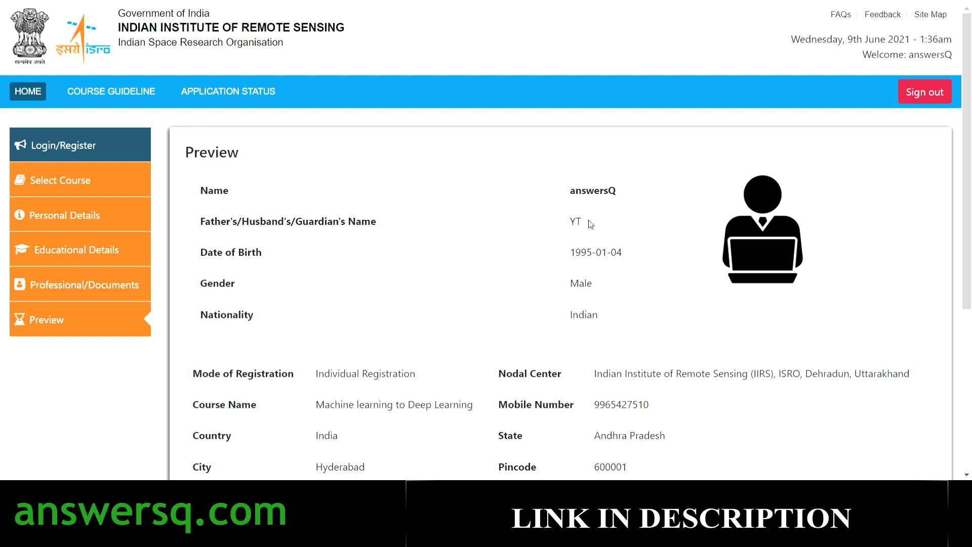
scroll(590, 223, "down", 1)
scroll(649, 205, "down", 4)
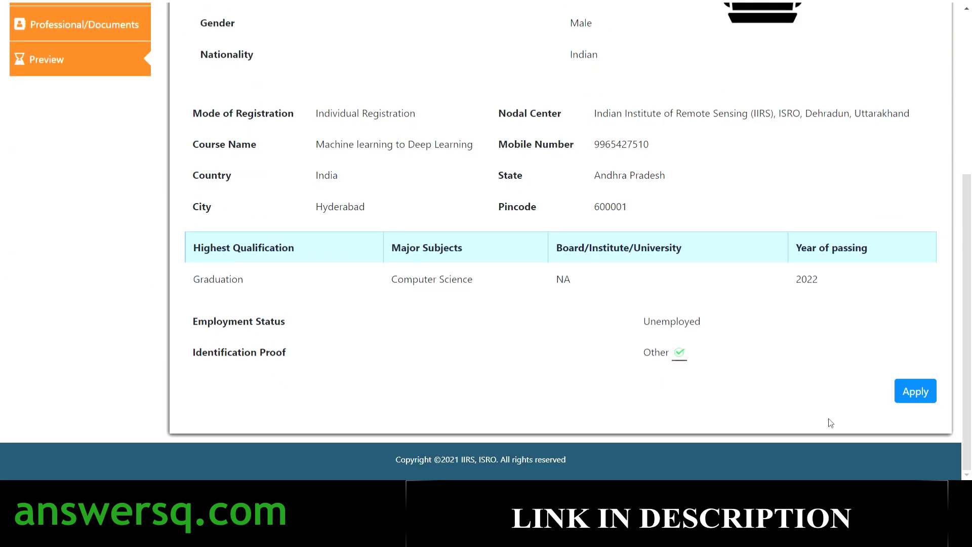
left_click(916, 391)
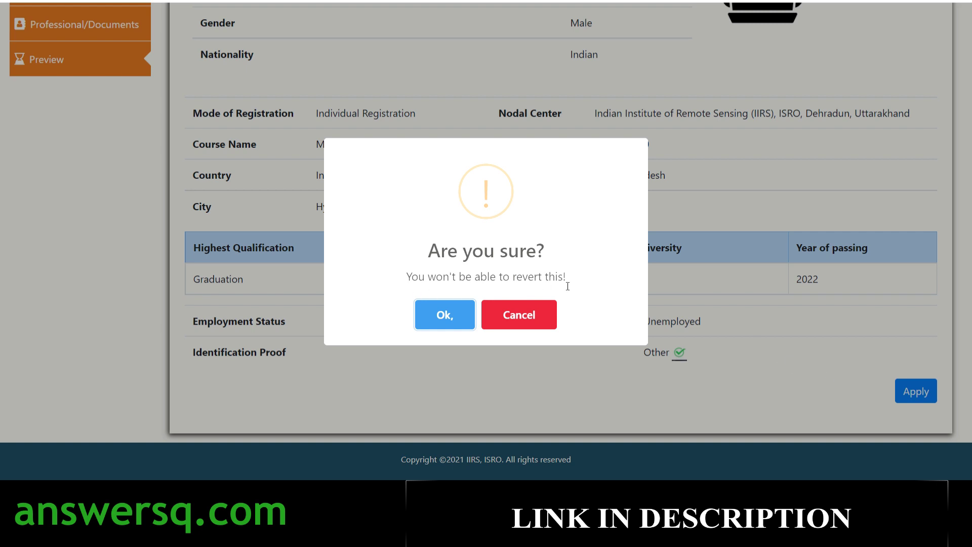
left_click(442, 326)
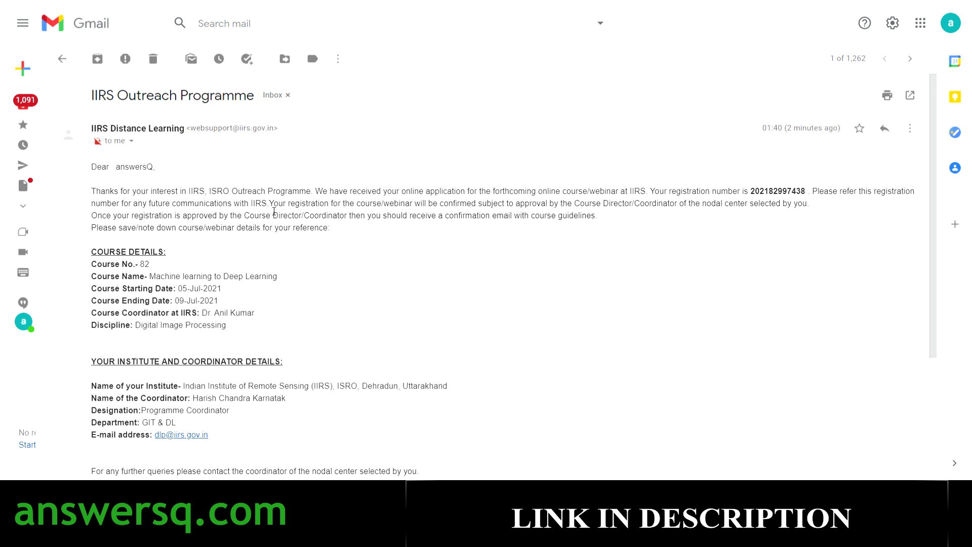
left_click_drag(269, 204, 824, 210)
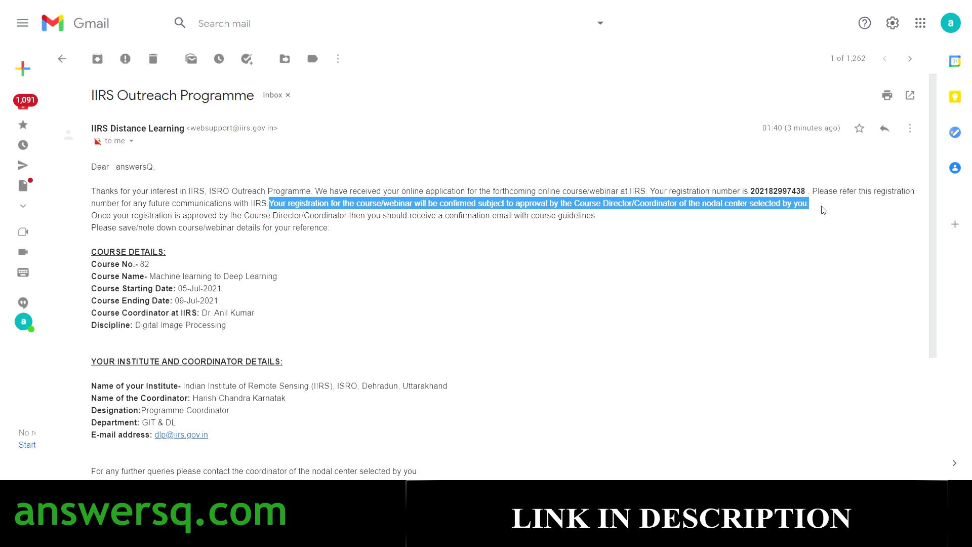
left_click(219, 246)
left_click_drag(178, 289, 242, 293)
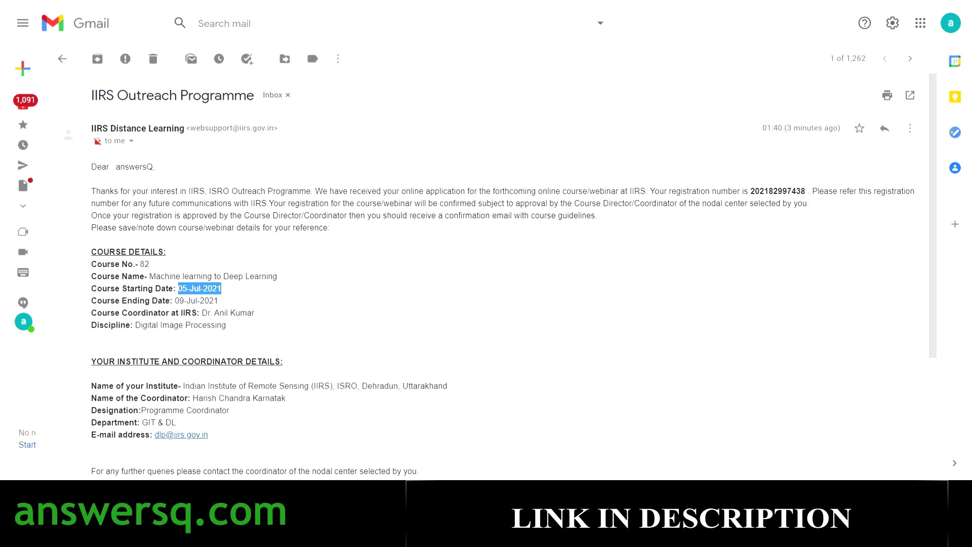
View the Machine learning brochure, CourseBrochure_80thCourse, then the CourseSchedule_81thCourse schedule
key("alt+Tab")
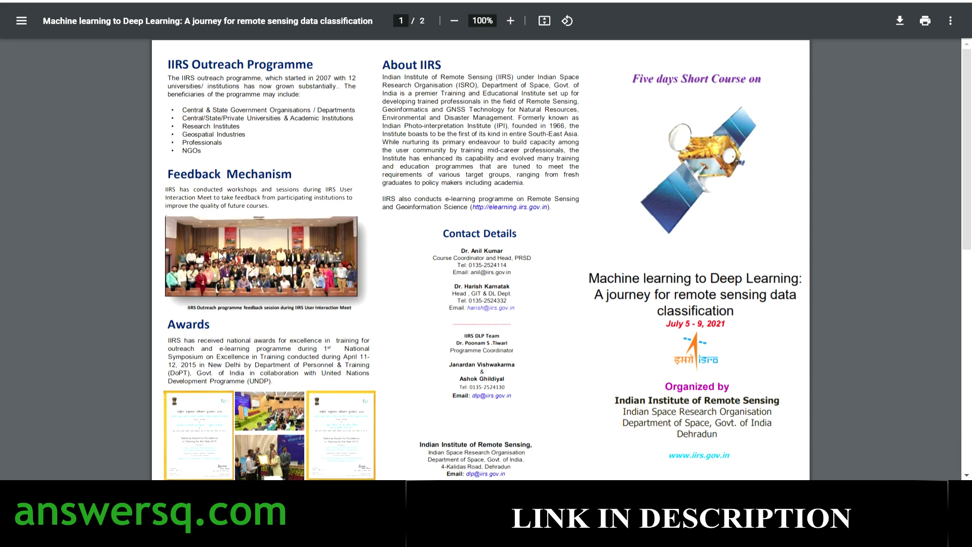
key("alt+Tab")
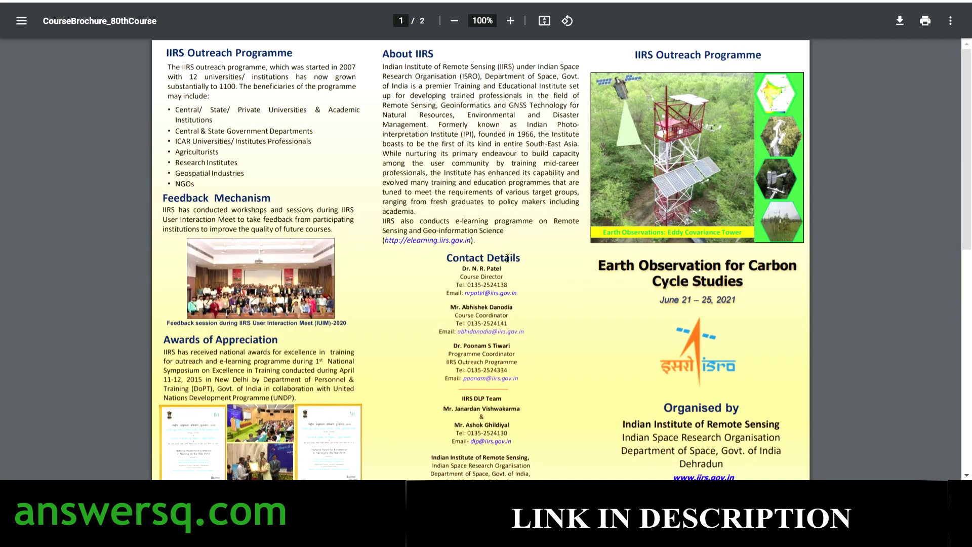
key("alt+Tab")
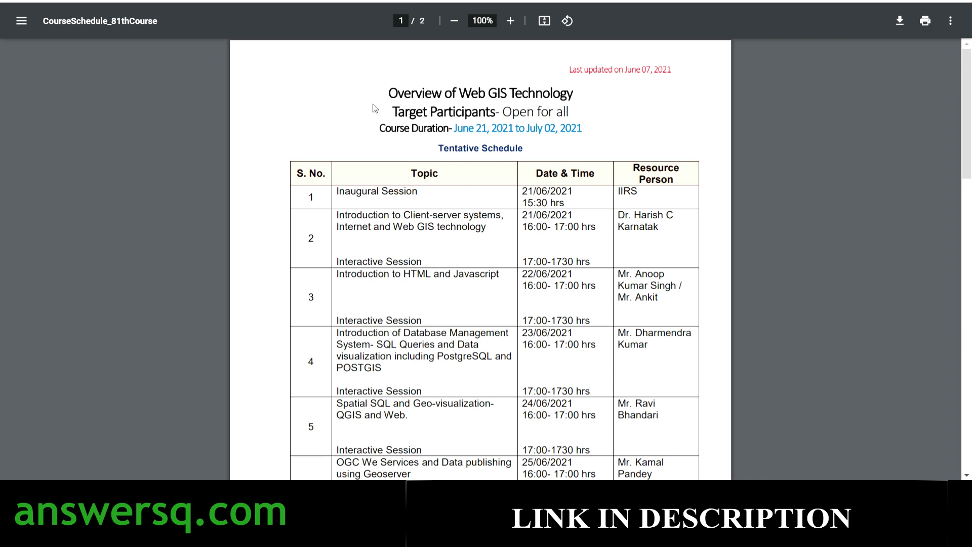